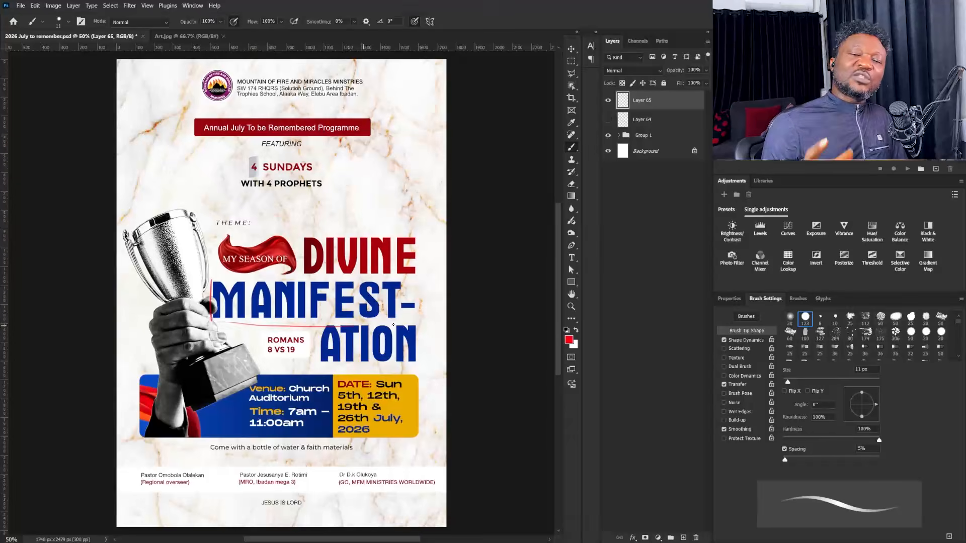
Step: Outline the words MANIFEST- and ATION on the flyer with red brush strokes
mouse_move(208, 276)
left_mouse_down()
mouse_move(432, 275)
mouse_move(422, 277)
mouse_move(427, 314)
left_mouse_up()
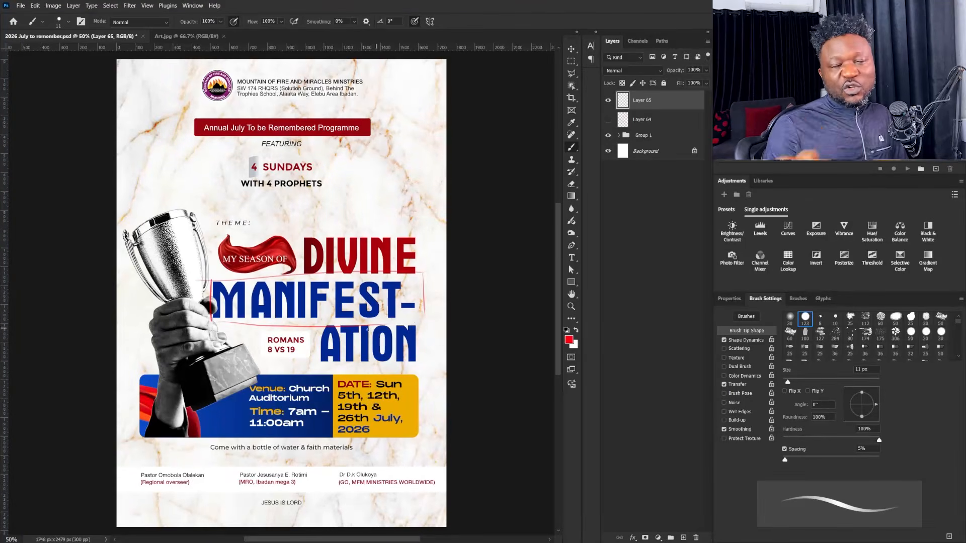
mouse_move(313, 321)
left_mouse_down()
mouse_move(313, 362)
mouse_move(441, 369)
left_mouse_up()
left_click_drag(425, 307, 431, 377)
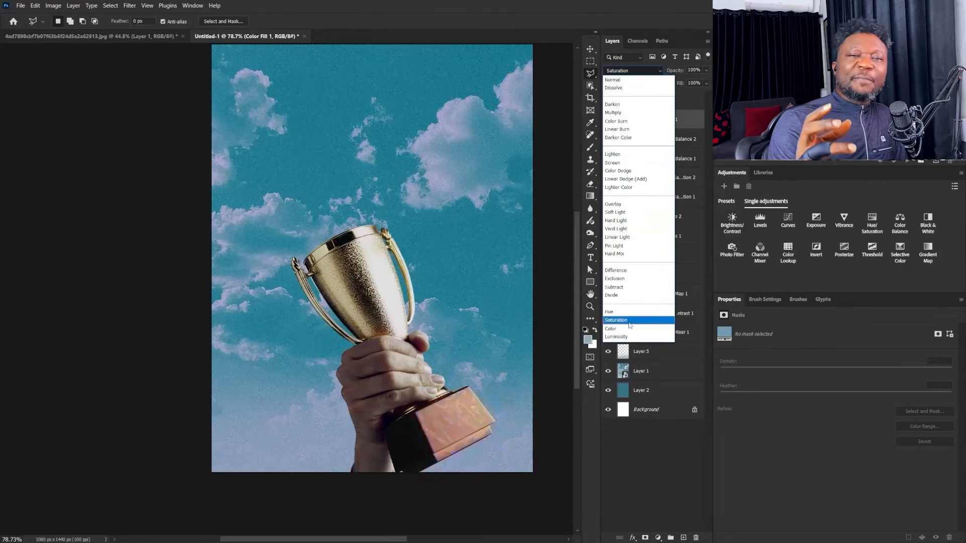
Step: Set the Color Fill 1 layer to Color blend mode at 67% opacity and select its mask
left_click(619, 329)
left_click(707, 70)
left_click_drag(707, 82, 690, 82)
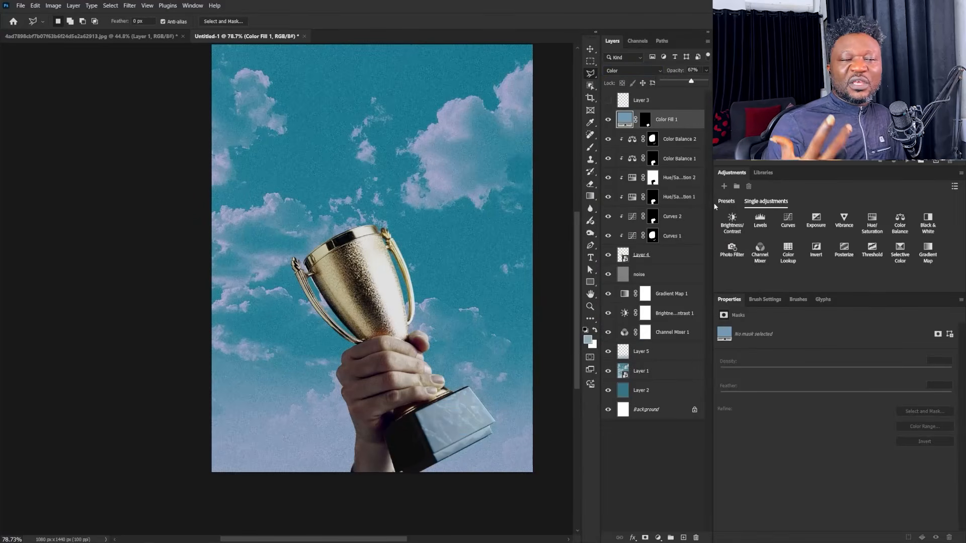
left_click(644, 120)
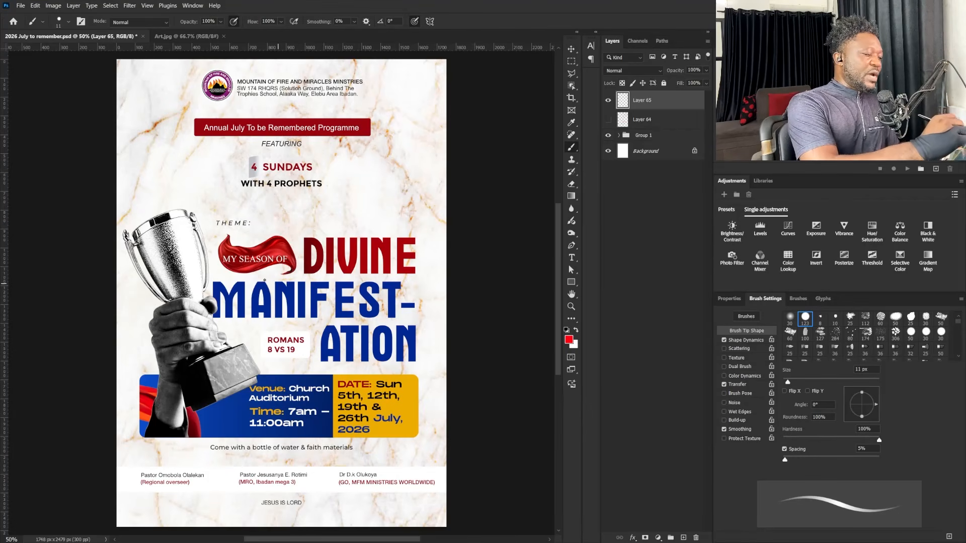
Step: Mark the split theme word by brushing red boxes around MANIFEST- and ATION
mouse_move(211, 281)
left_mouse_down()
mouse_move(211, 322)
mouse_move(385, 326)
mouse_move(309, 274)
mouse_move(425, 274)
mouse_move(424, 314)
left_mouse_up()
mouse_move(312, 320)
left_mouse_down()
mouse_move(313, 335)
mouse_move(412, 371)
mouse_move(442, 363)
left_mouse_up()
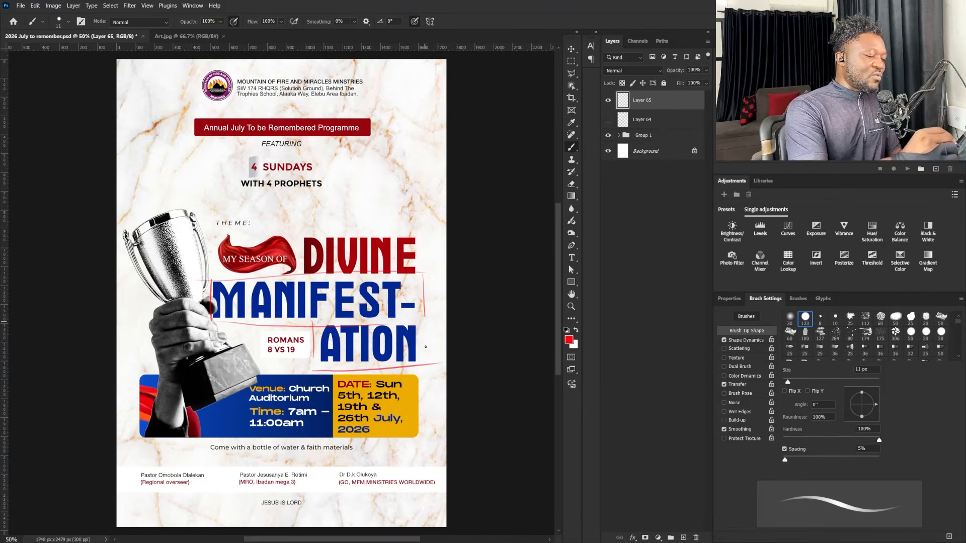
left_click_drag(424, 317, 431, 375)
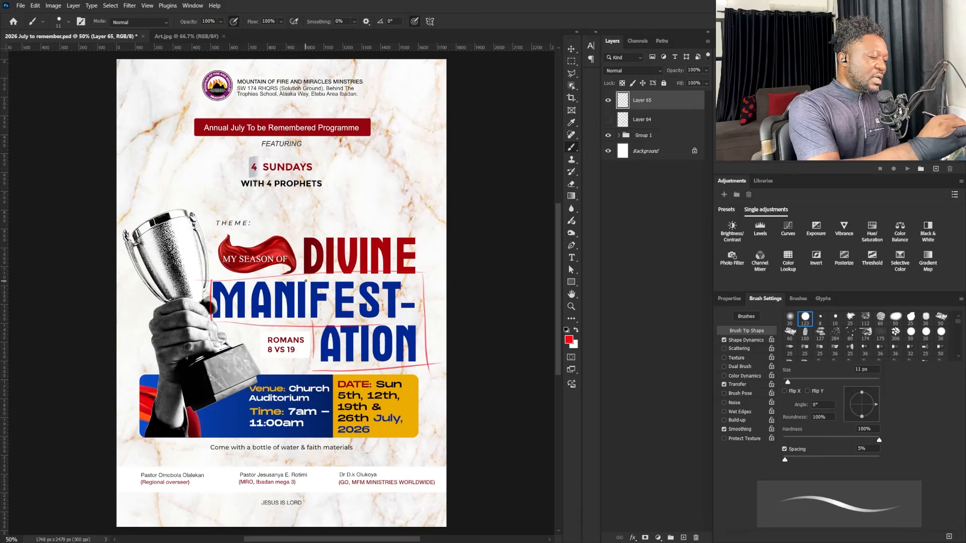
mouse_move(308, 279)
left_mouse_down()
mouse_move(309, 330)
mouse_move(309, 275)
left_mouse_up()
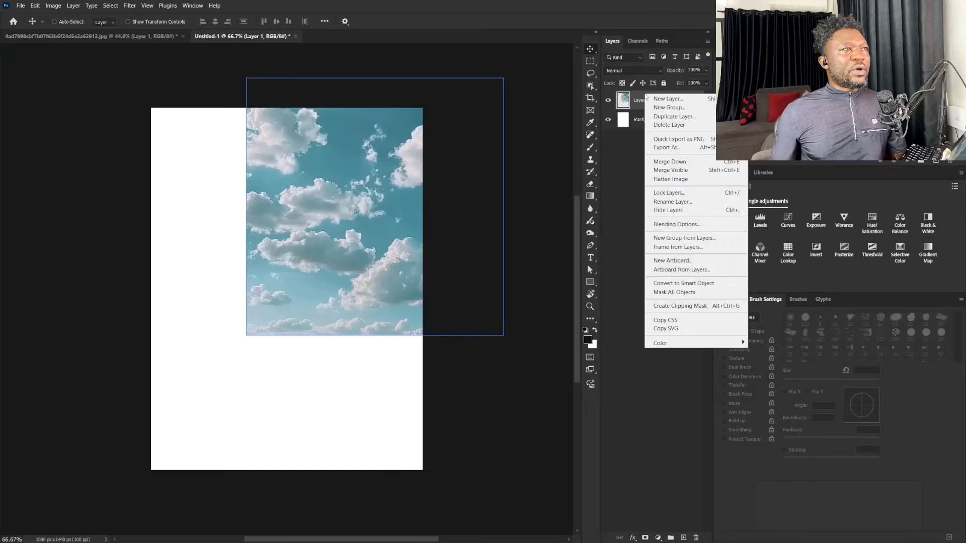
Step: Convert the sky layer to a smart object and scale it to span the canvas width, aligned with the upper edge
left_click(684, 283)
left_click_drag(366, 190, 247, 220)
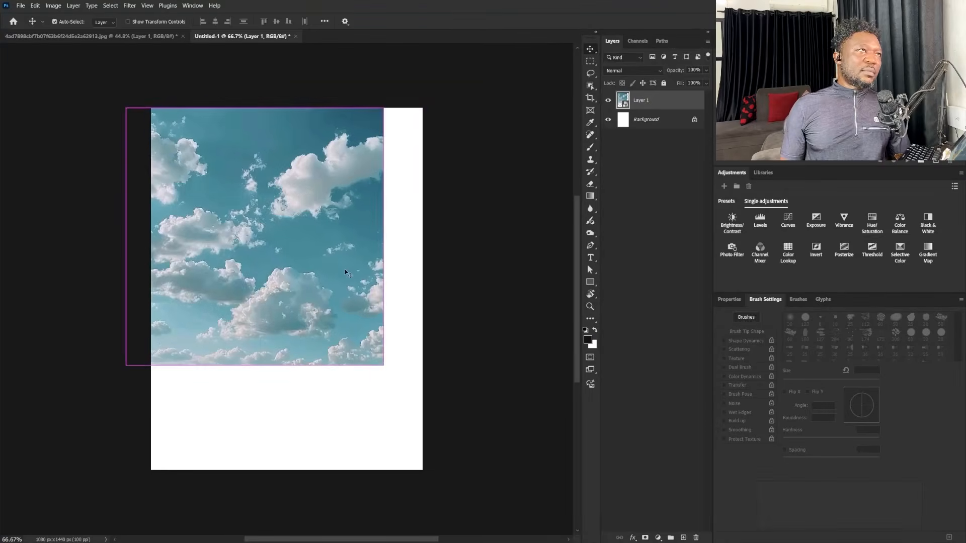
key("ctrl+t")
left_click_drag(385, 367, 425, 408)
left_click_drag(308, 270, 319, 286)
key("Return")
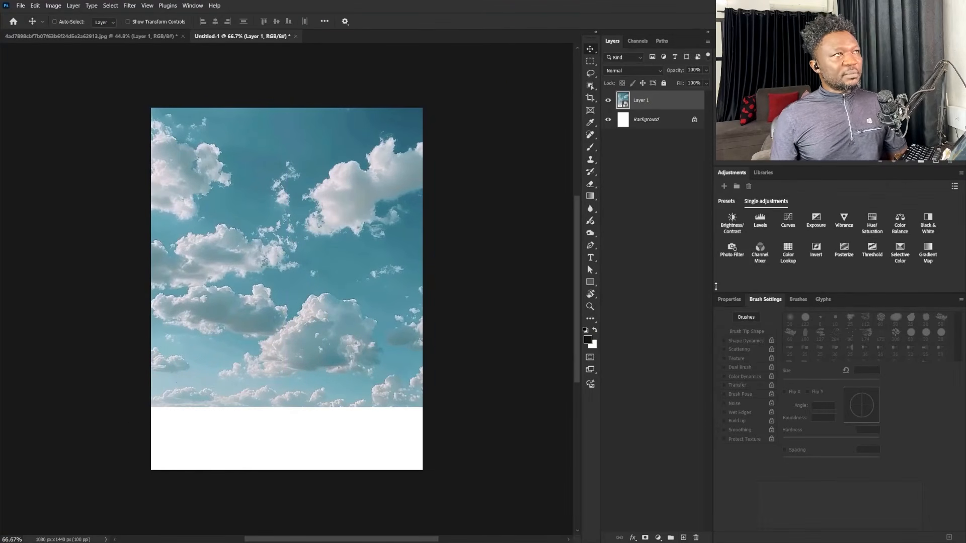
Step: Fill a new layer with a teal sampled from the sky and place it beneath the sky layer
key("ctrl+shift+alt+n")
key("j")
left_click(593, 149)
left_click(408, 216, "alt")
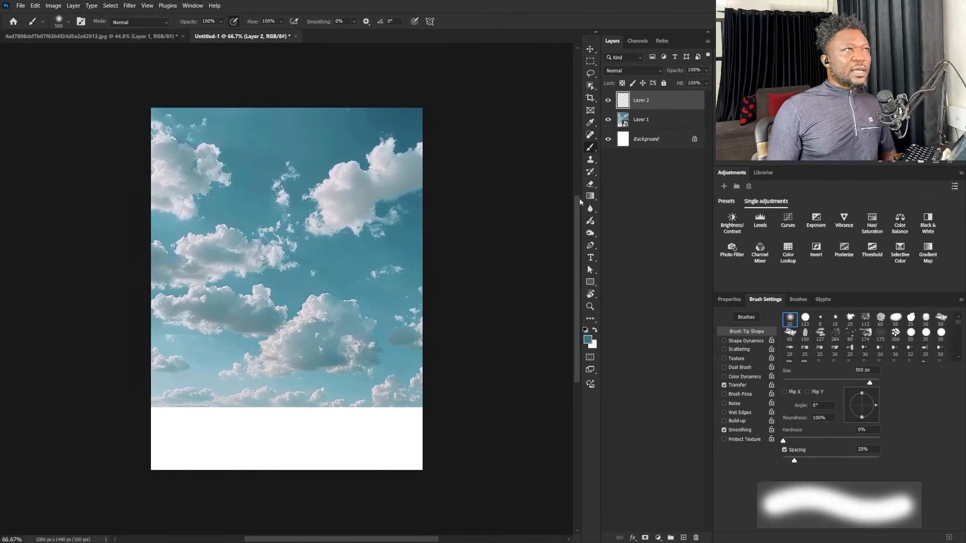
left_click(650, 140)
left_click(650, 107)
key("alt+BackSpace")
key("ctrl+[")
Step: Lower the sky layer's opacity to about 60% so it blends with the teal fill
left_click(706, 70)
left_click(658, 101)
left_click(706, 70)
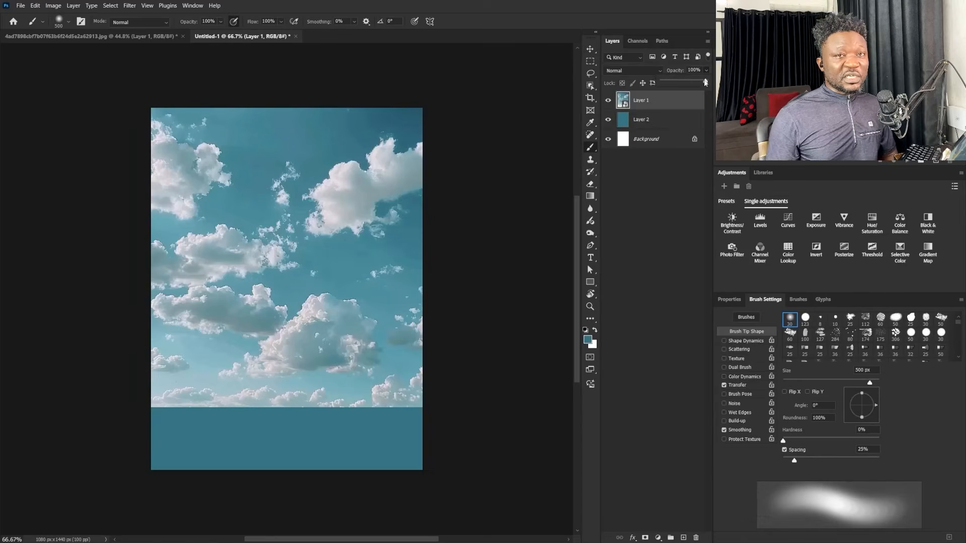
left_click_drag(707, 81, 688, 85)
left_click(682, 201)
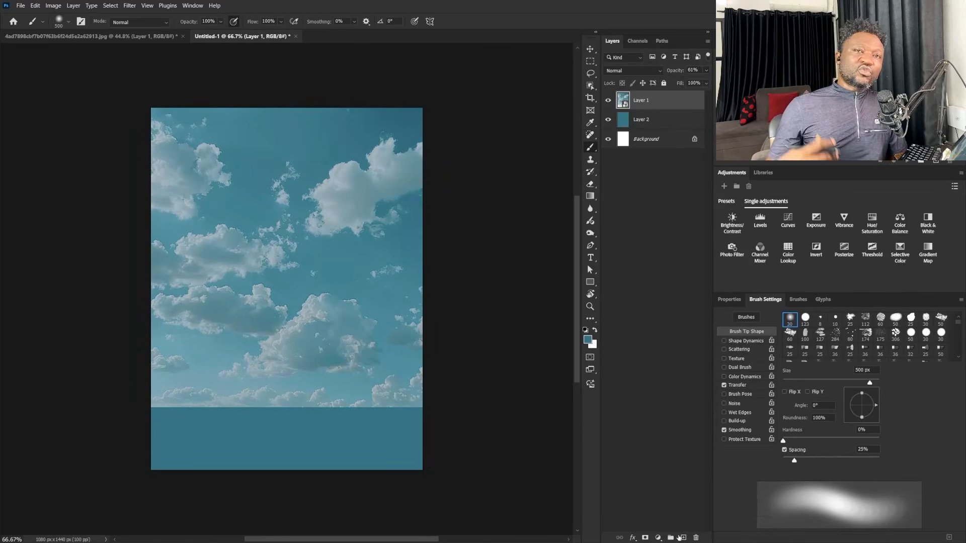
left_click(706, 70)
left_click(666, 170)
Step: Add a hidden empty layer above the sky, reselect the sky layer and sample the pale blue near its lower edge
left_click(683, 538)
left_click(608, 101)
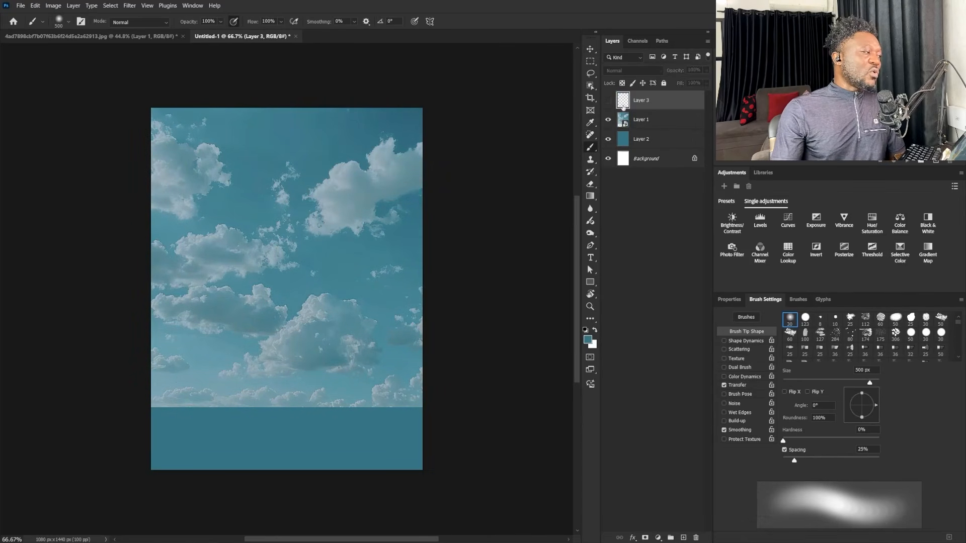
left_click(662, 121)
left_click(389, 406, "alt")
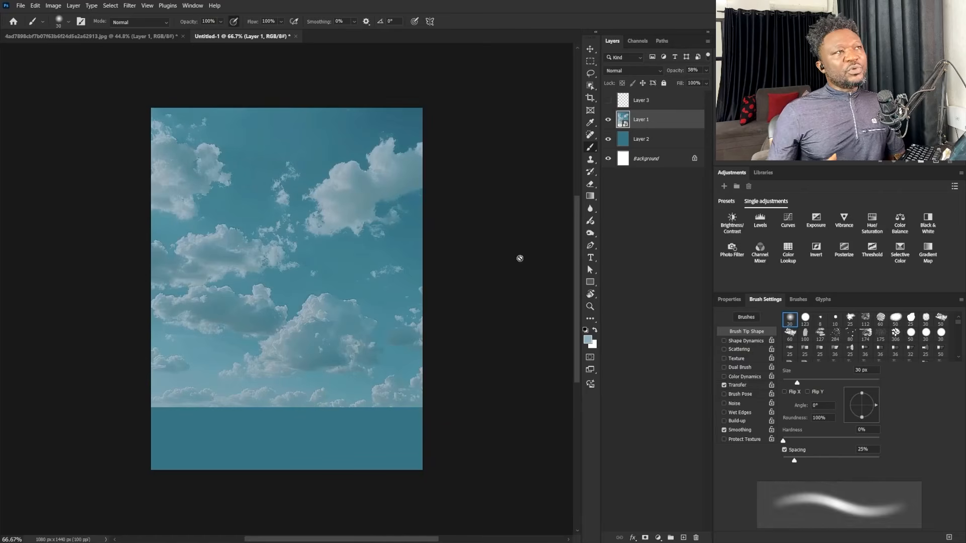
Step: Enlarge the sky layer to about 150% so it covers the whole canvas
key("ctrl+t")
left_click_drag(287, 407, 286, 469)
left_click_drag(468, 108, 494, 92)
left_click_drag(383, 248, 382, 236)
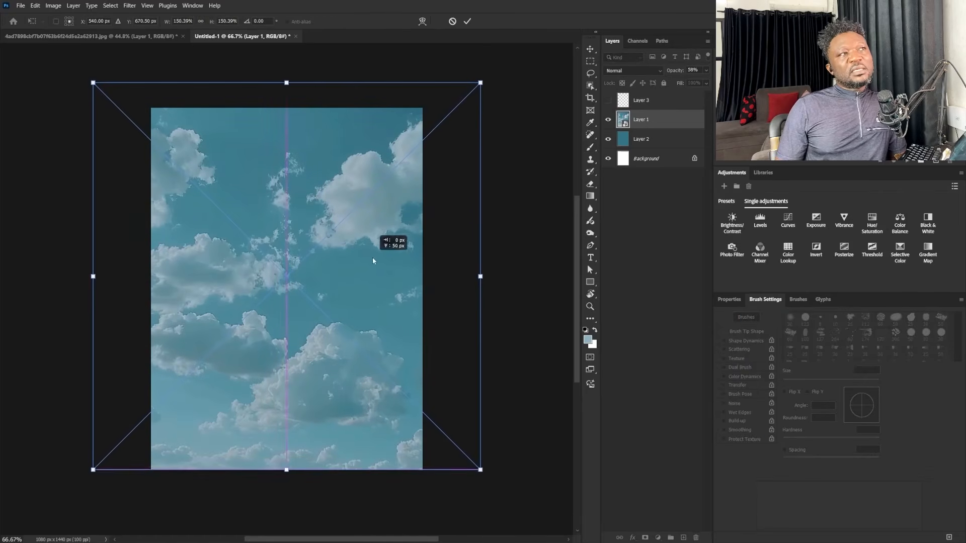
key("Return")
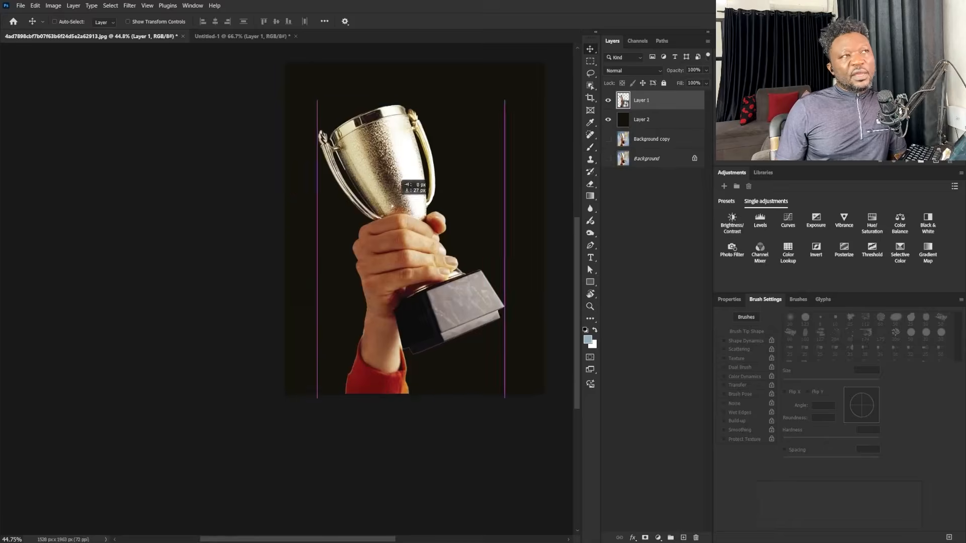
Step: Bring the trophy cutout into the Untitled-1 document and convert it to a smart object
left_click_drag(392, 207, 288, 318)
right_click(654, 122)
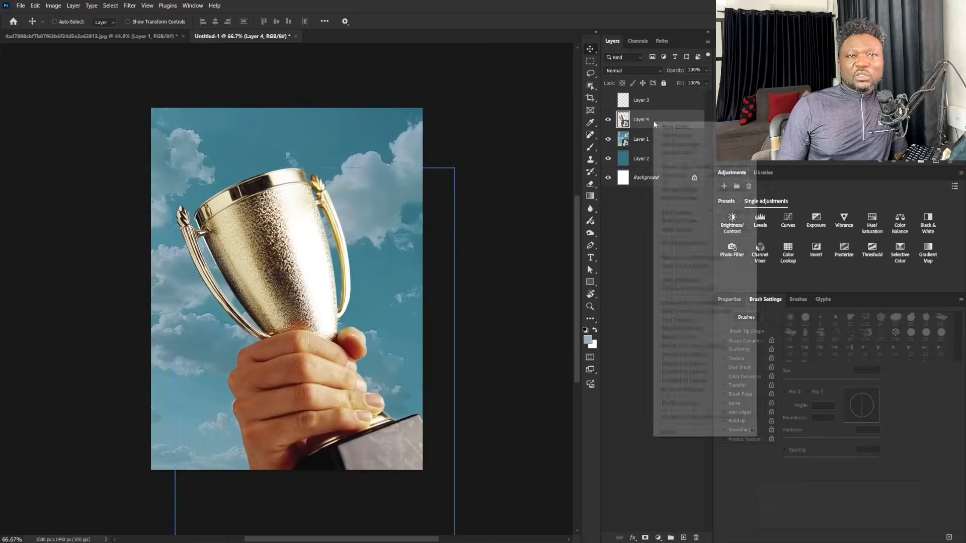
left_click(693, 304)
Step: Scale the trophy down to about 60% and position it in the lower middle of the canvas
key("ctrl+t")
left_click_drag(454, 167, 400, 253)
left_click_drag(373, 334, 357, 296)
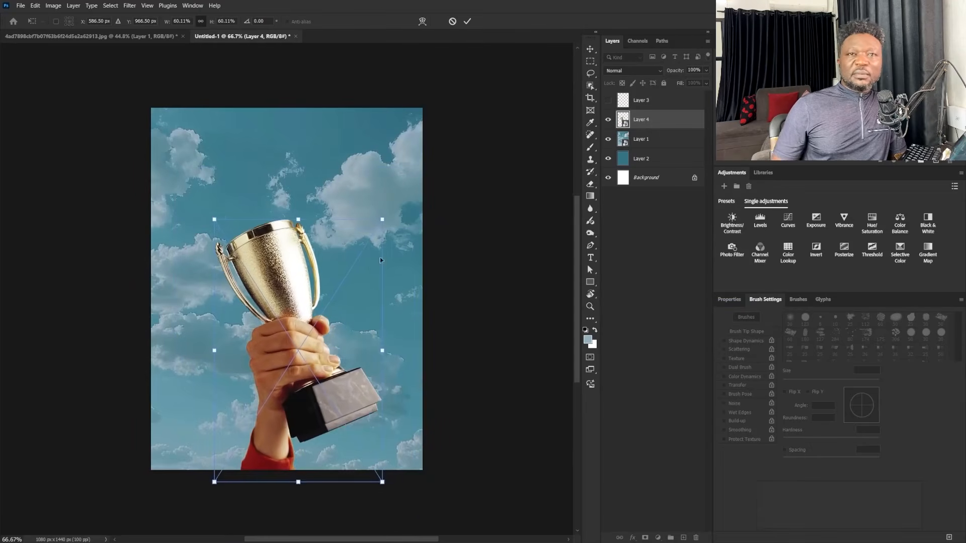
mouse_move(384, 218)
left_mouse_down()
mouse_move(377, 228)
mouse_move(383, 220)
left_mouse_up()
key("Return")
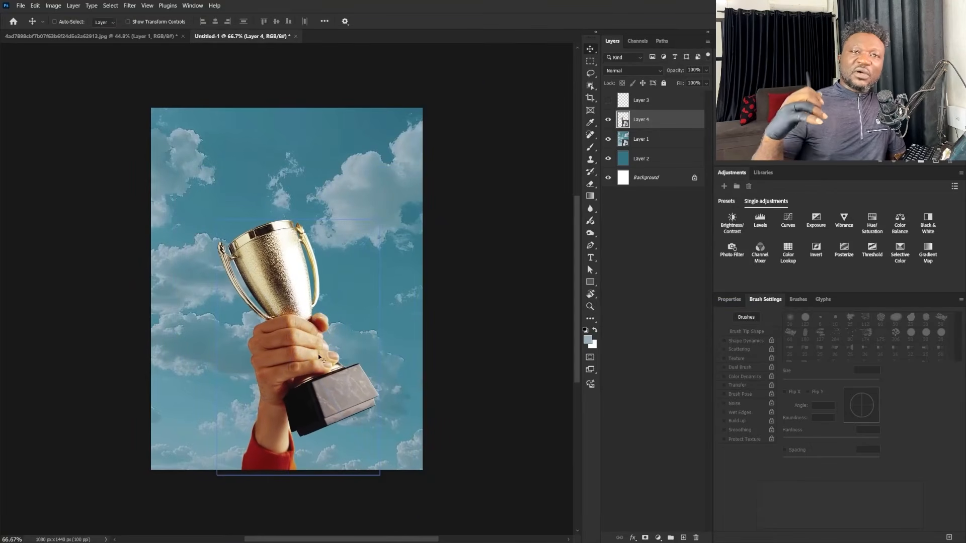
Step: Add a layer between the sky and trophy and paint a pale haze at the canvas's lower edge with a soft 400 px brush
left_click(672, 139)
left_click(683, 537)
key("b")
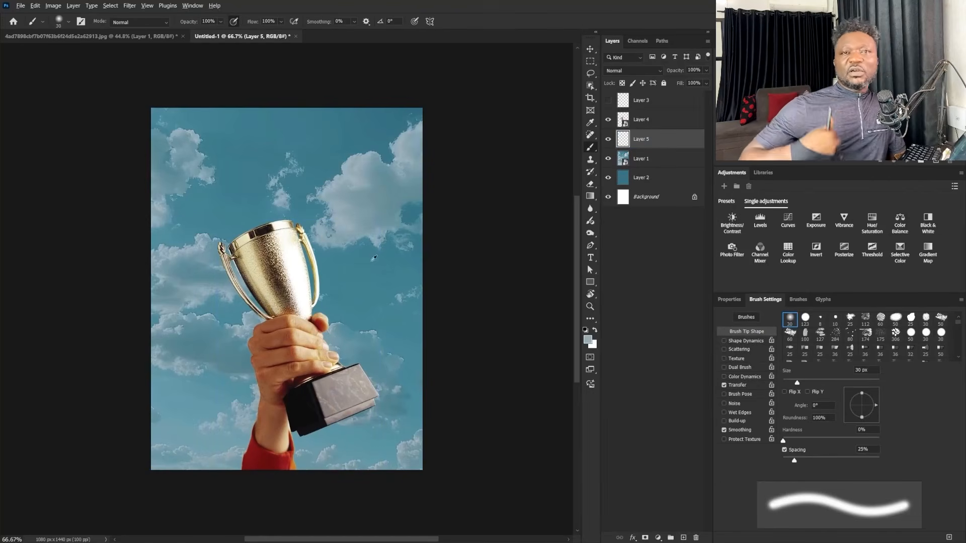
key("bracketright")
key("bracketright")
key("bracketright")
key("bracketright")
mouse_move(400, 456)
left_mouse_down()
mouse_move(91, 488)
mouse_move(556, 478)
left_mouse_up()
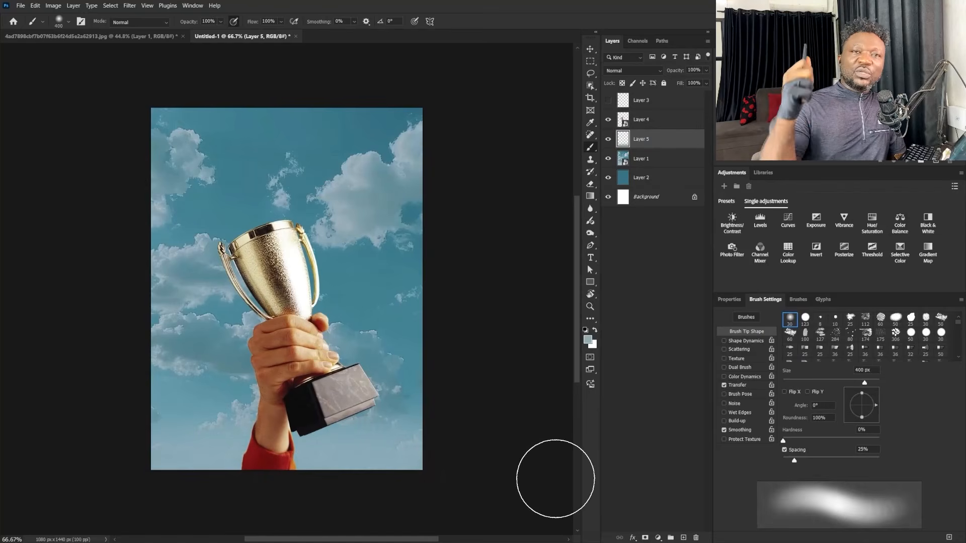
Step: Stretch the haze layer wider and taller so it fades the lower part of the sky
key("ctrl+t")
left_click_drag(423, 420, 465, 420)
left_click_drag(287, 369, 287, 323)
key("Return")
left_click_drag(325, 375, 330, 404)
Step: Move the trophy layer down and rotate it slightly counterclockwise so the wrist is cropped by the canvas edge
left_click(660, 120)
key("v")
mouse_move(340, 453)
left_mouse_down()
mouse_move(317, 452)
mouse_move(347, 454)
left_mouse_up()
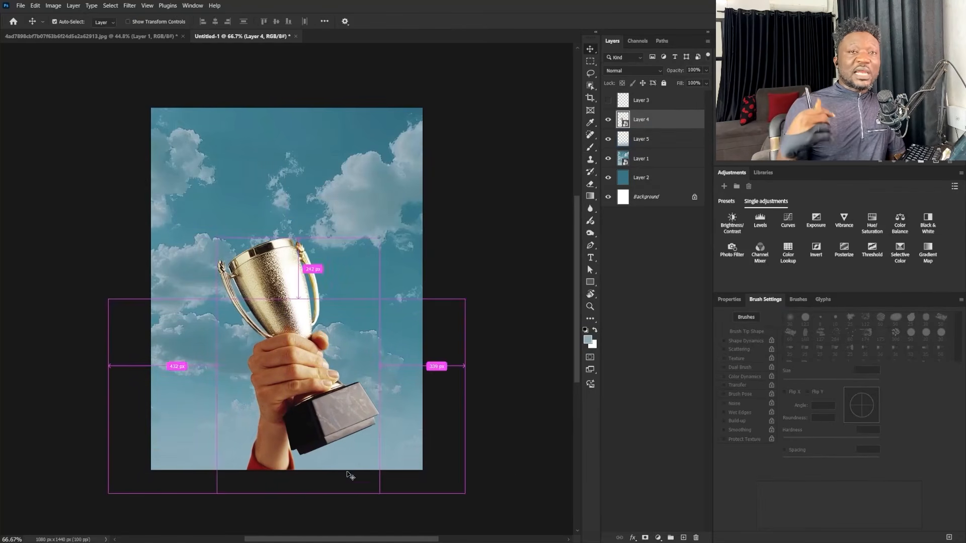
key("ctrl+t")
left_click_drag(428, 236, 419, 227)
key("Return")
Step: Add a Channel Mixer adjustment above the haze layer and reduce Blue to about +91% in the Blue output channel
left_click(665, 140)
key("shift+F1")
left_click(760, 249)
left_click(855, 342)
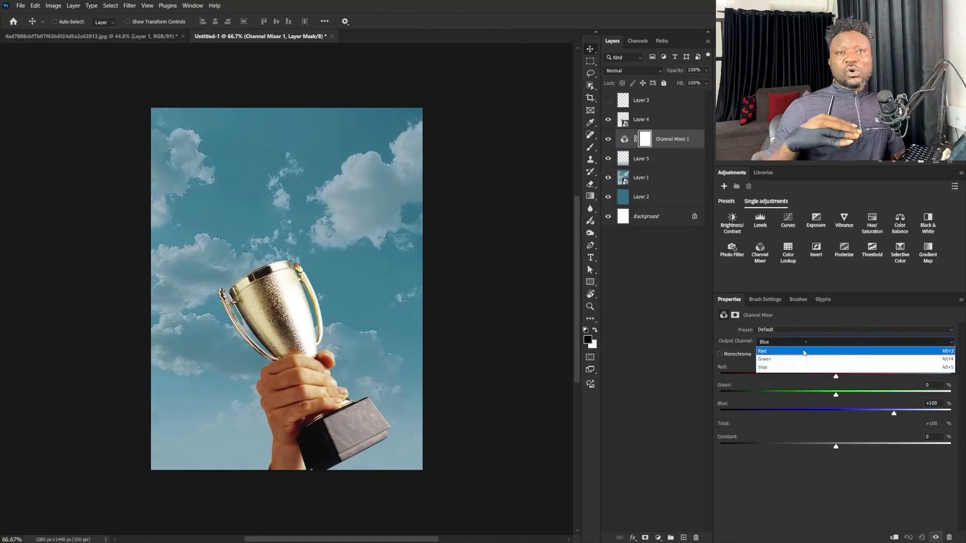
left_click(770, 369)
left_click_drag(892, 413, 891, 413)
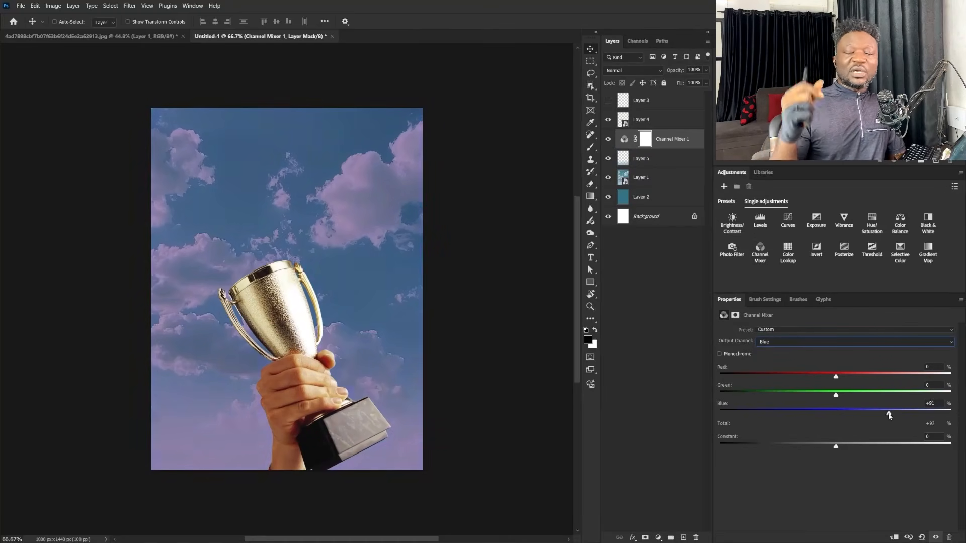
left_click_drag(836, 376, 838, 377)
Step: Set the Channel Mixer's Green output channel to Green +55% and Blue +14%
left_click(850, 342)
left_click(851, 359)
left_click_drag(893, 395, 844, 415)
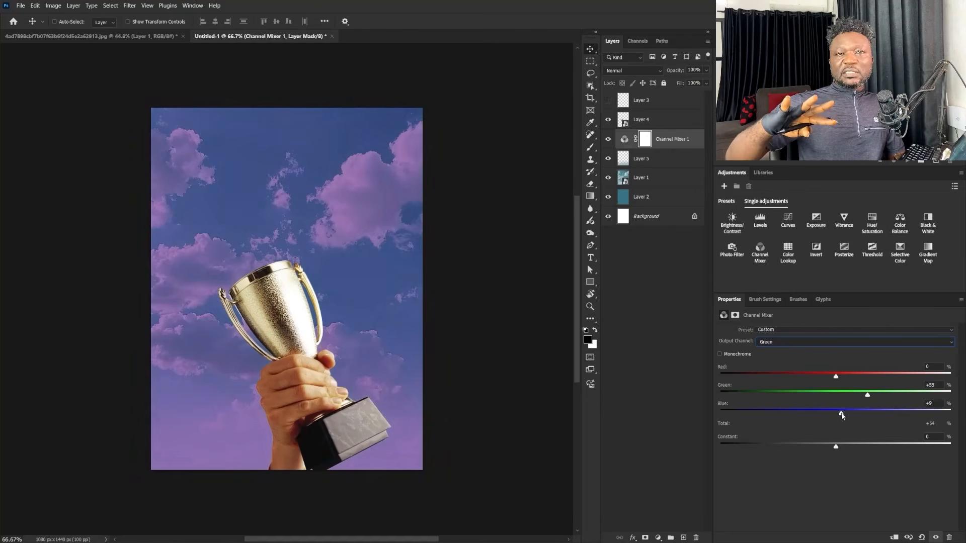
left_click_drag(836, 378, 835, 377)
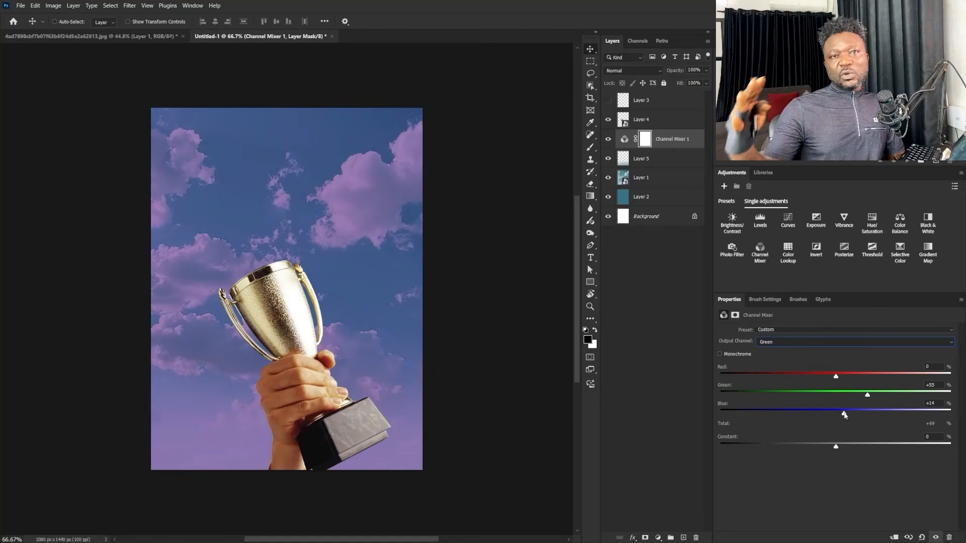
left_click_drag(843, 414, 889, 414)
Step: Set the Channel Mixer's Blue output channel to Red +6%, Green -4% and Blue +92%
left_click(789, 343)
left_click(790, 368)
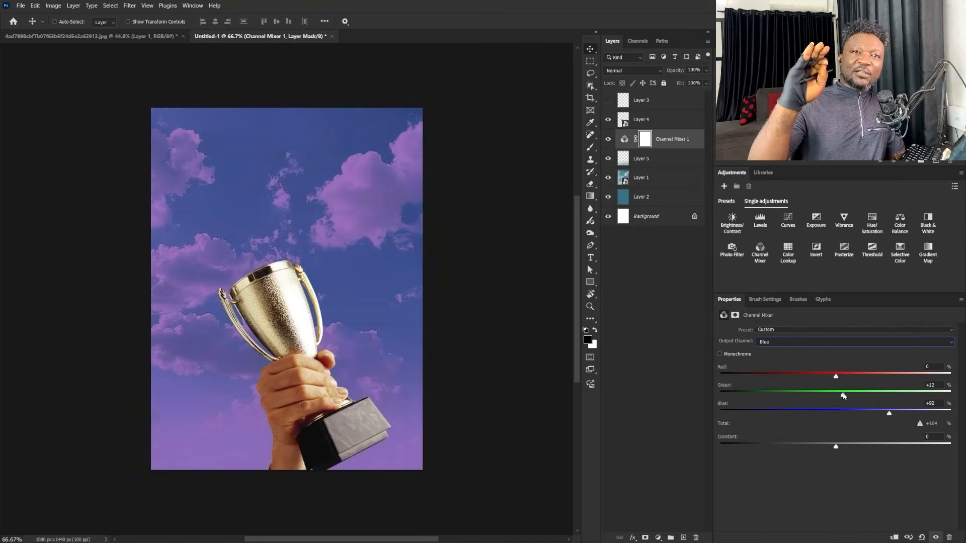
left_click_drag(836, 395, 839, 377)
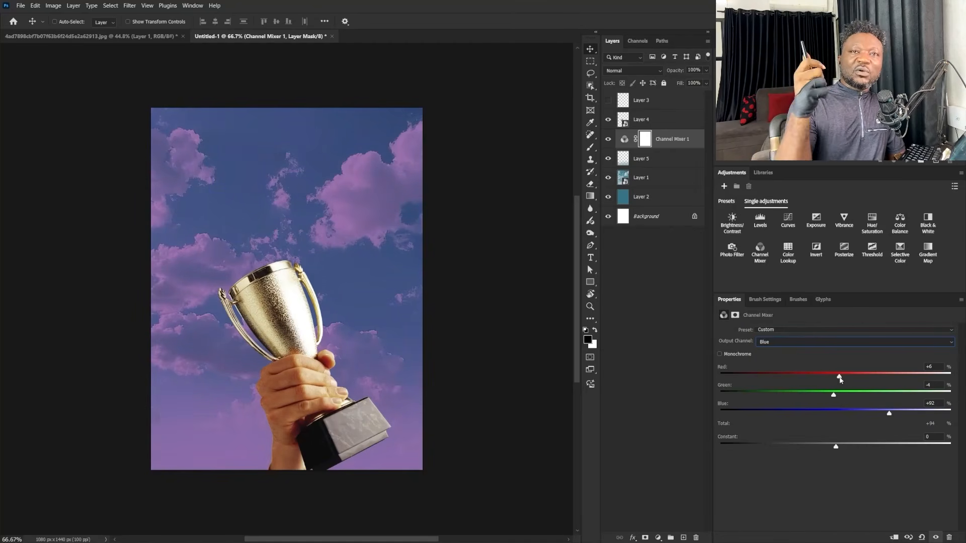
Step: Lower the Channel Mixer layer's opacity and add a Brightness/Contrast adjustment with brightness 25 and contrast 4
left_click(707, 71)
left_click_drag(707, 81, 695, 83)
left_click_drag(836, 357, 856, 357)
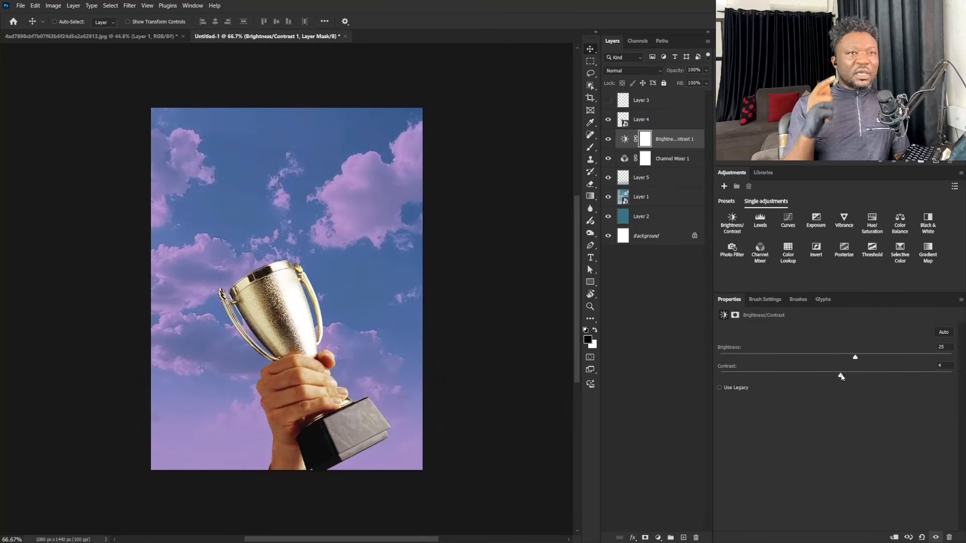
Step: Add a Gradient Map adjustment above the Brightness/Contrast layer and recolour its first stop dark teal
left_click(928, 249)
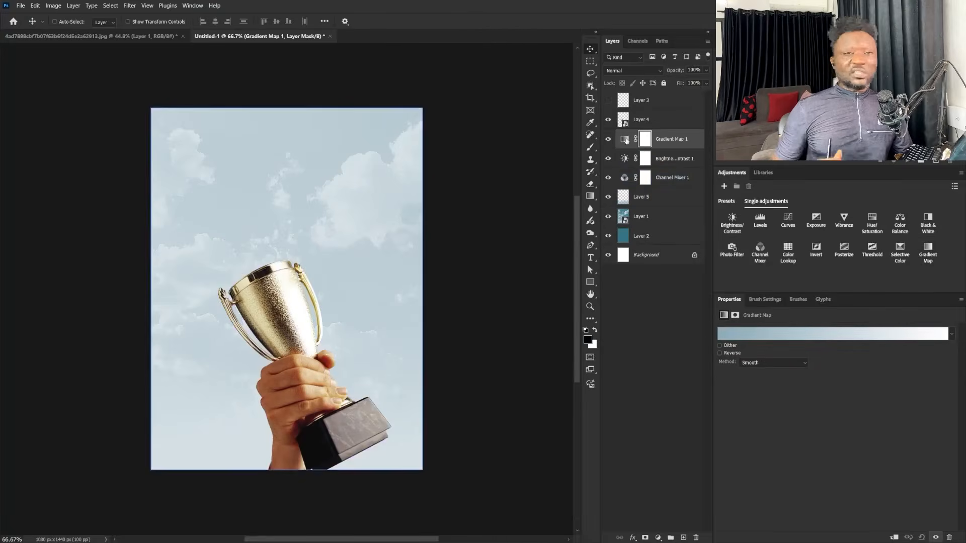
left_click(855, 334)
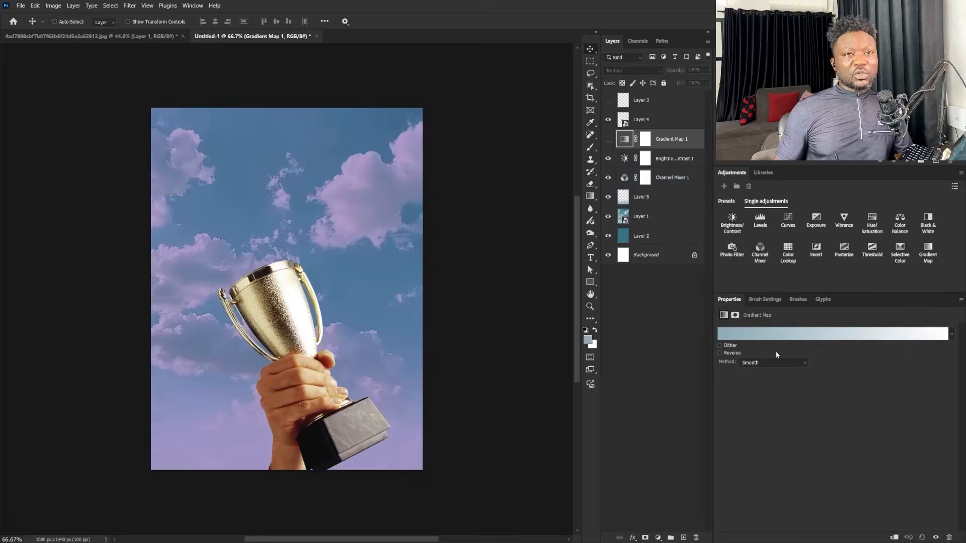
left_click(826, 334)
left_click(774, 478)
left_click(347, 370)
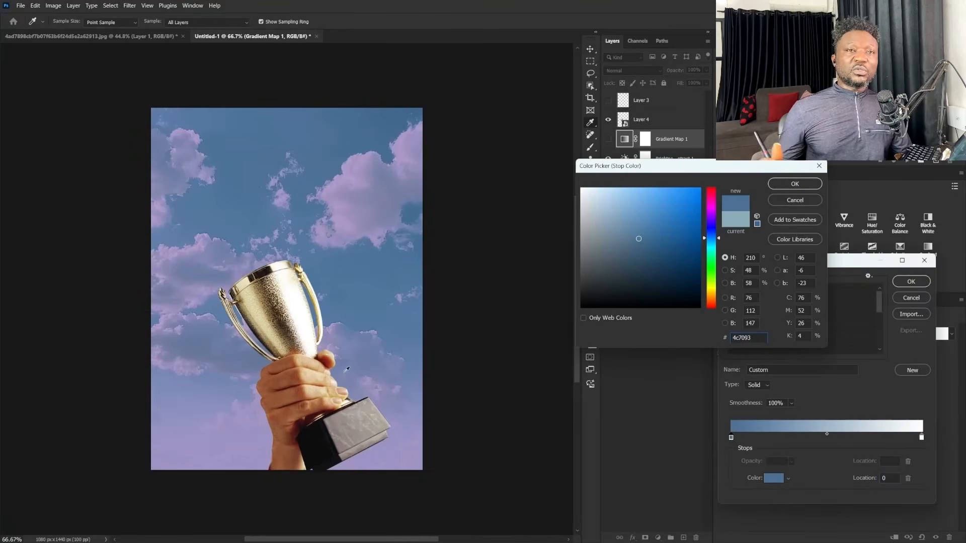
left_click(712, 246)
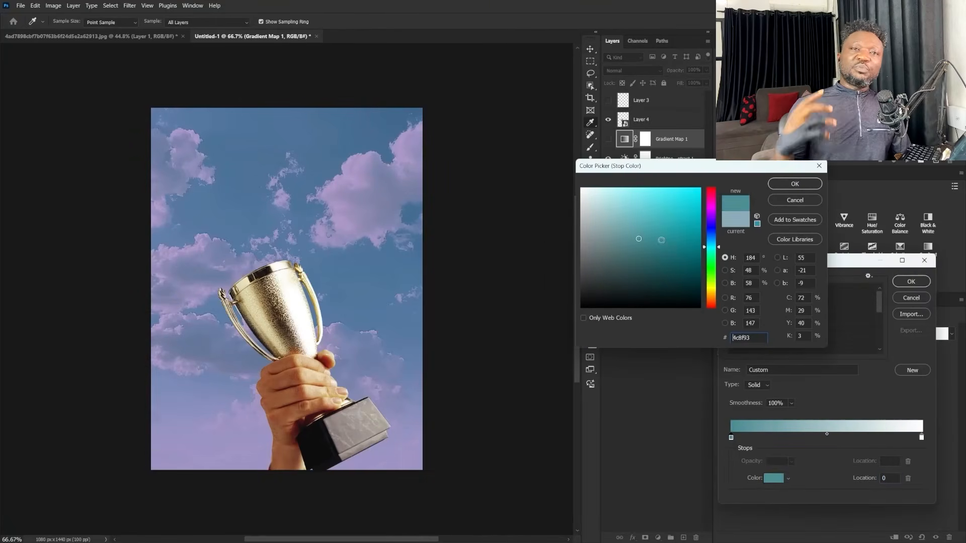
left_click_drag(662, 240, 673, 248)
left_click(804, 185)
Step: Add a bright teal stop at location 44, recolour the end stop pale peach, and show the Gradient Map layer
double_click(815, 438)
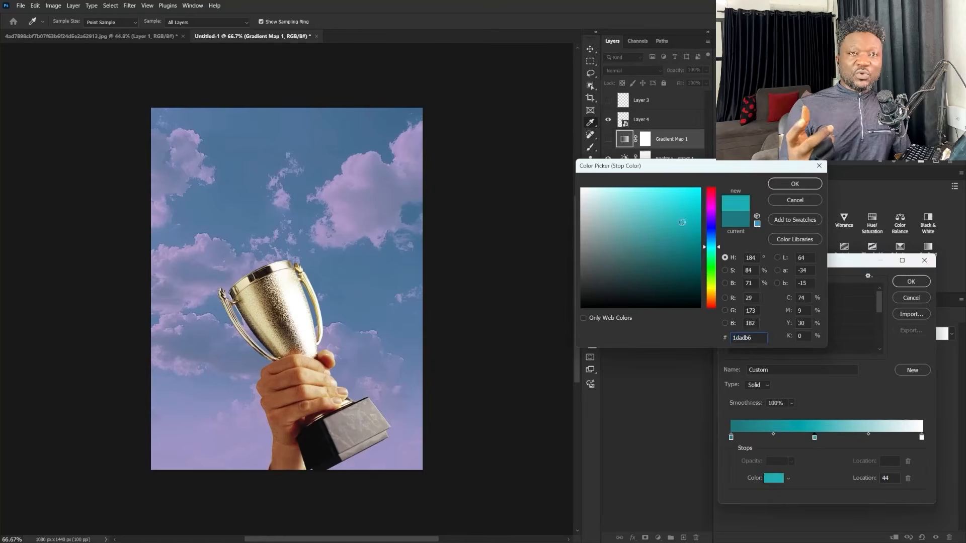
left_click(795, 184)
double_click(922, 437)
left_click(710, 305)
left_click_drag(708, 304, 711, 303)
left_click(595, 189)
left_click(792, 184)
left_click(911, 282)
left_click(608, 139)
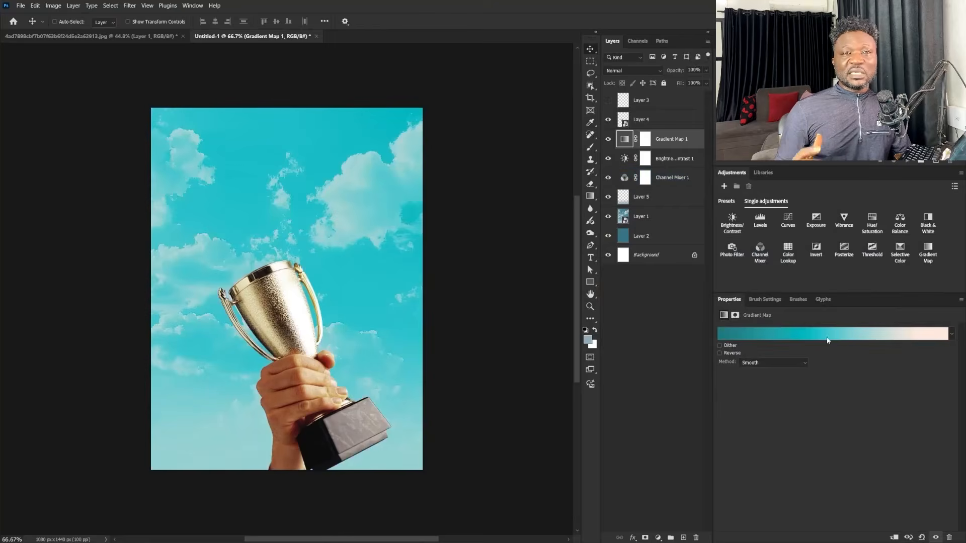
Step: Recolour the Gradient Map's middle stop a darker teal and its pale light stop pink ffc1f1
left_click(827, 337)
left_click_drag(814, 438, 822, 438)
double_click(821, 438)
left_click_drag(681, 213, 670, 233)
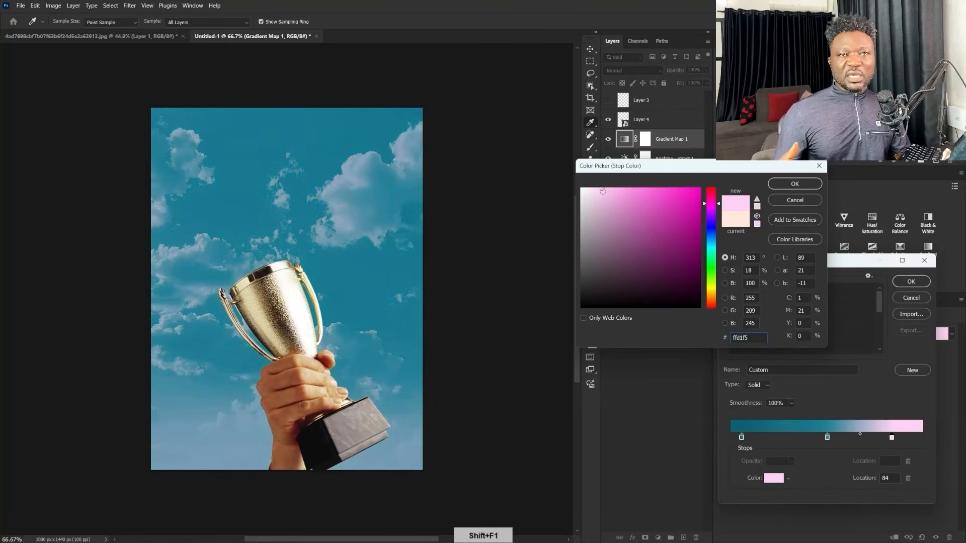
left_click_drag(602, 187, 604, 189)
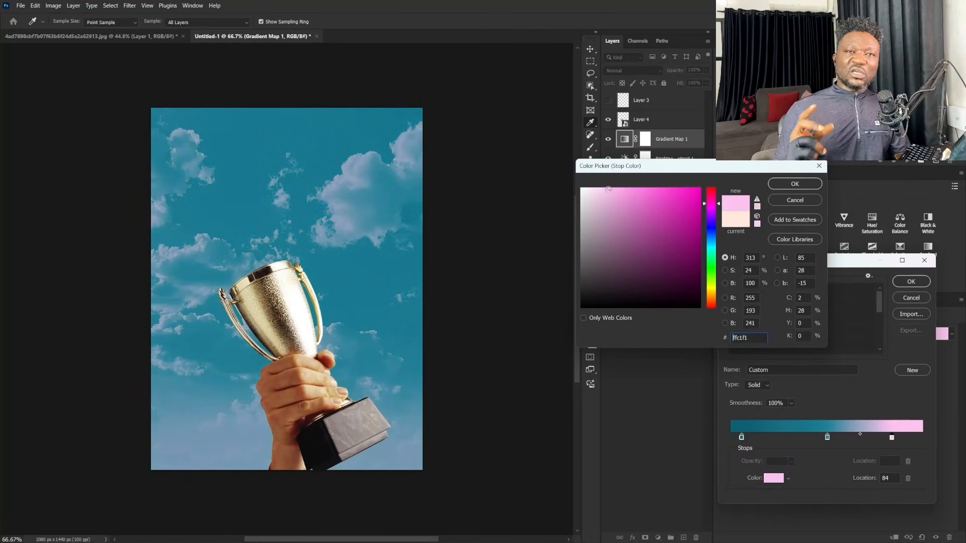
left_click(795, 184)
Step: Shift the pink gradient stop slightly towards the middle, move the first stop to location 3, and apply the gradient
left_click_drag(892, 437, 885, 437)
left_click_drag(741, 437, 735, 438)
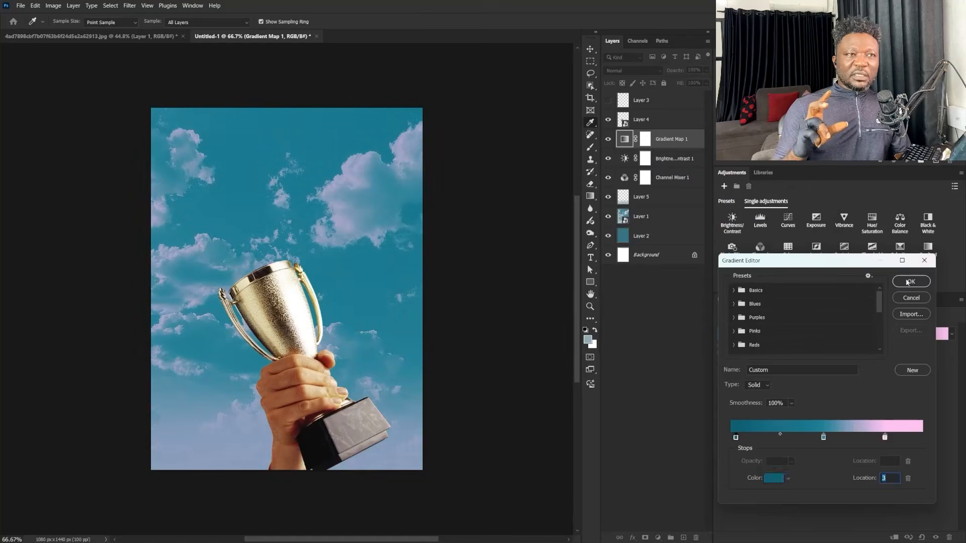
left_click(912, 282)
left_click(608, 158)
left_click(609, 158)
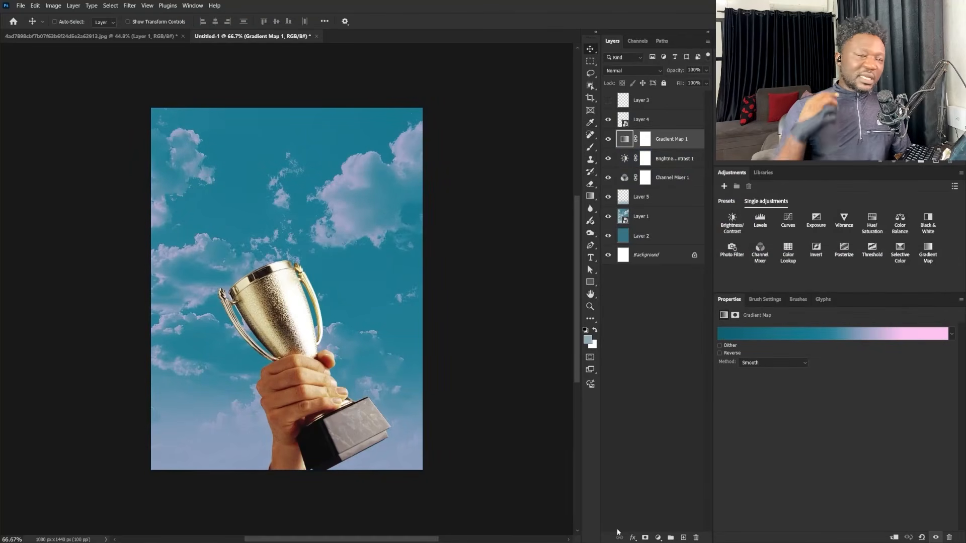
Step: Create a layer named noise above the Gradient Map in Soft Light mode, filled with neutral colour
left_click(684, 538, "alt")
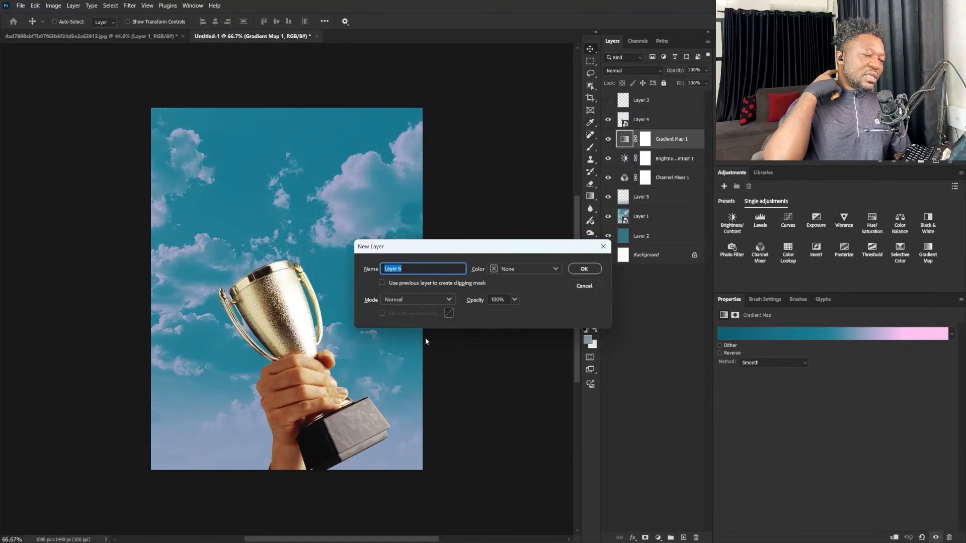
left_click(410, 299)
left_click(403, 167)
left_click(382, 313)
type("n")
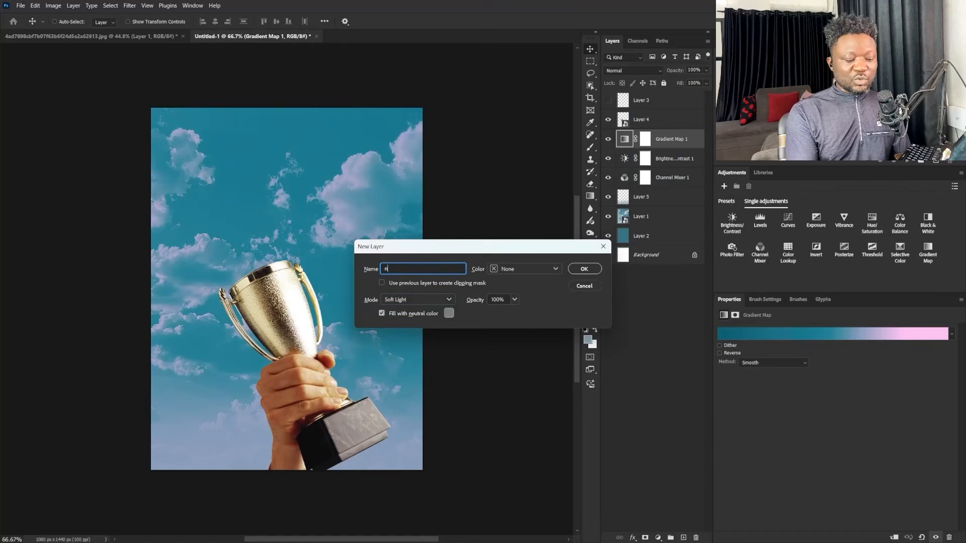
type("oise")
left_click(586, 268)
Step: Apply the Add Noise filter to the noise layer at about 20%, Gaussian and monochromatic
left_click(130, 5)
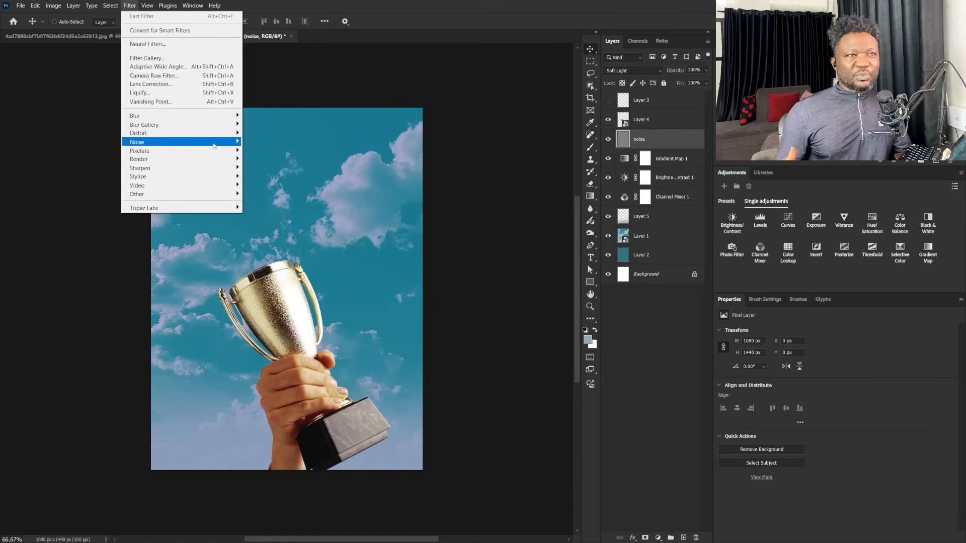
mouse_move(151, 143)
left_click(90, 143)
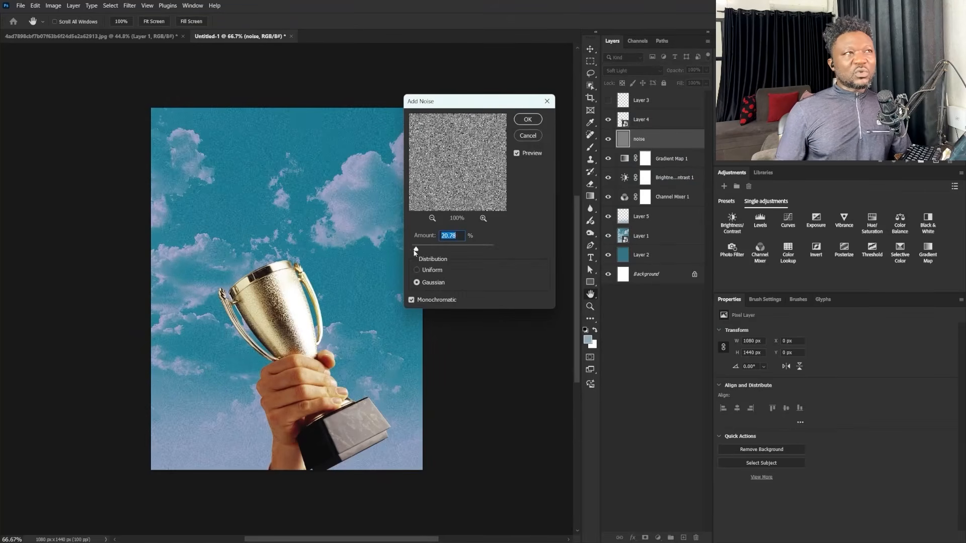
left_click(527, 120)
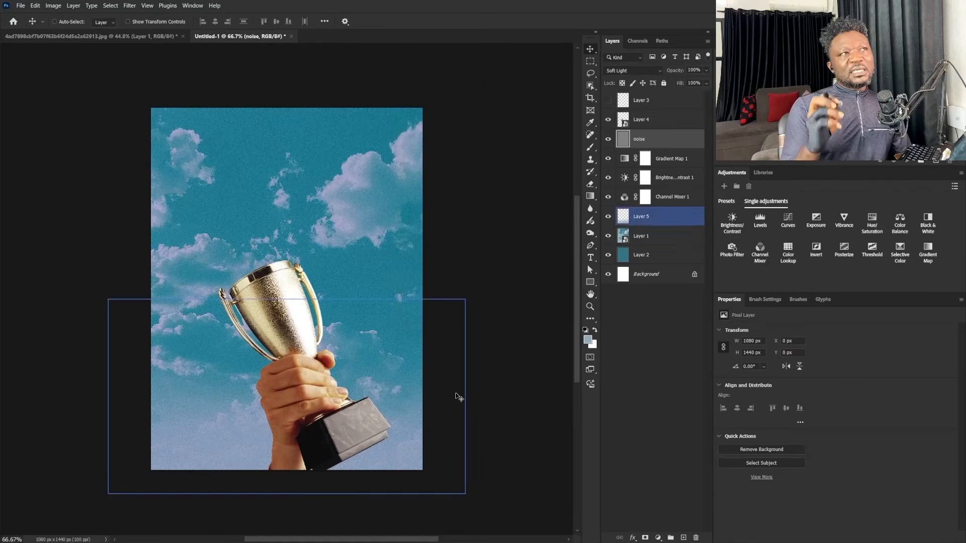
Step: On Layer 4, lasso the trophy's gold cup and the gold neck below the fingers, trimming the selection along the hand
left_click(427, 347, "ctrl")
key("l")
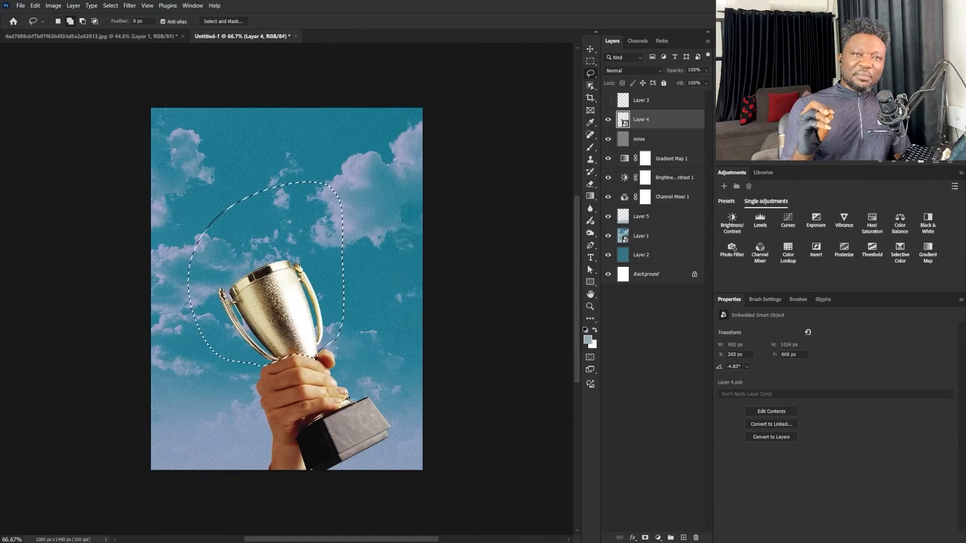
mouse_move(340, 415)
left_mouse_down()
mouse_move(304, 421)
mouse_move(339, 415)
left_mouse_up()
scroll(339, 411, "up", 5, "alt")
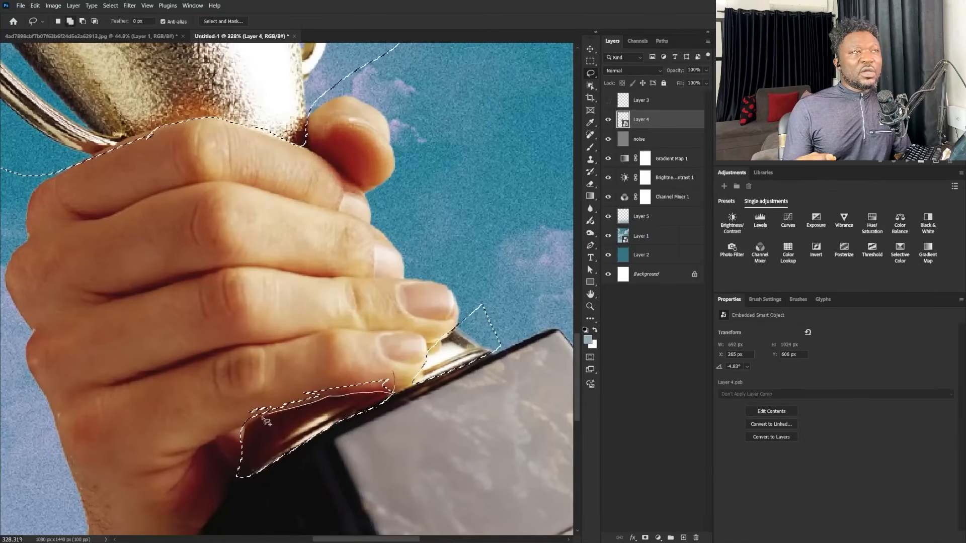
mouse_move(267, 422)
left_mouse_down()
mouse_move(313, 405)
mouse_move(245, 429)
left_mouse_up()
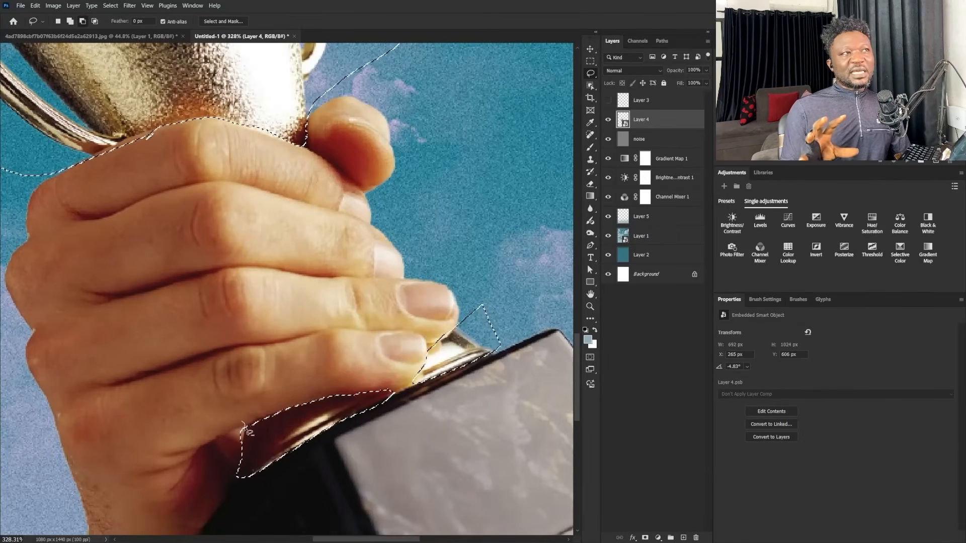
scroll(248, 432, "down", 5, "alt")
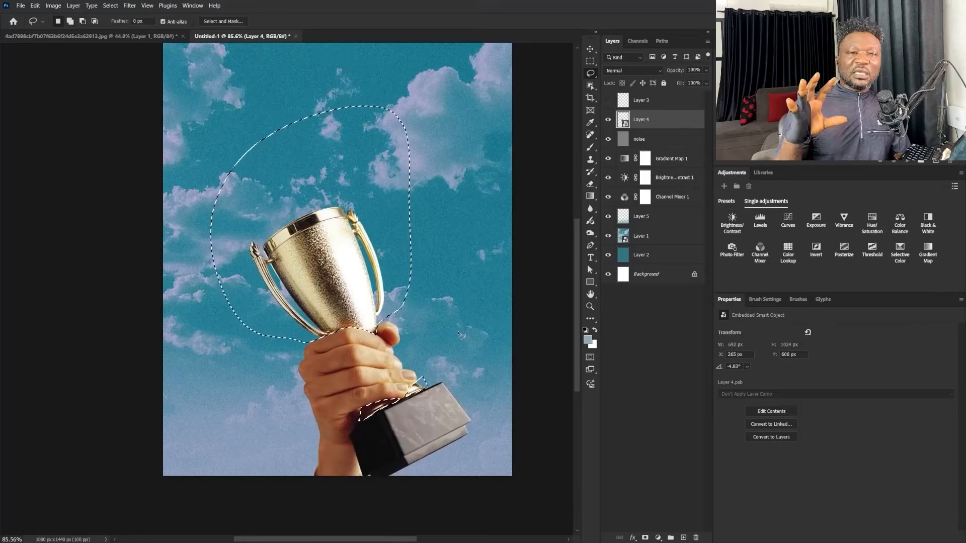
Step: Add a Curves adjustment clipped to Layer 4 from the selection, darken its midtones and lower the white point output to 226
left_click(788, 220)
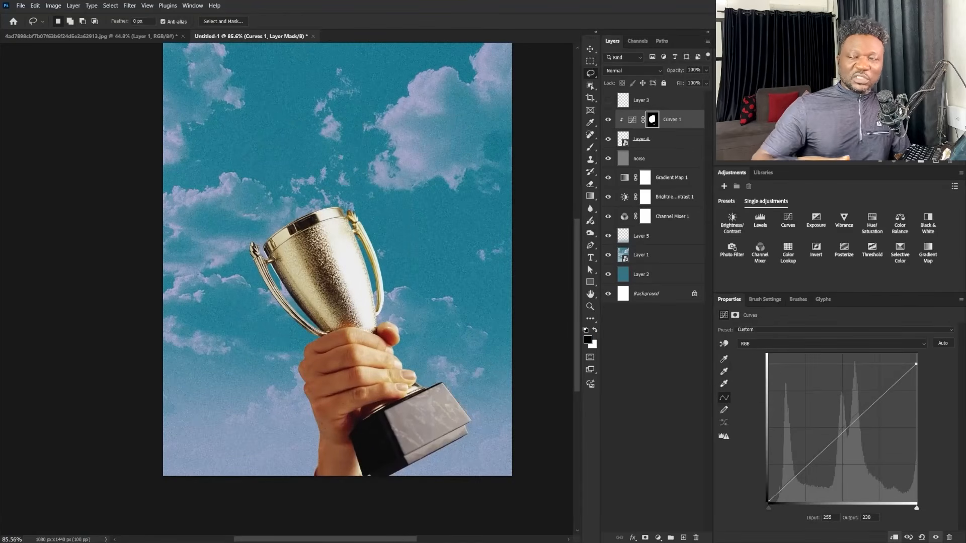
left_click_drag(849, 432, 854, 437)
left_click_drag(917, 363, 916, 371)
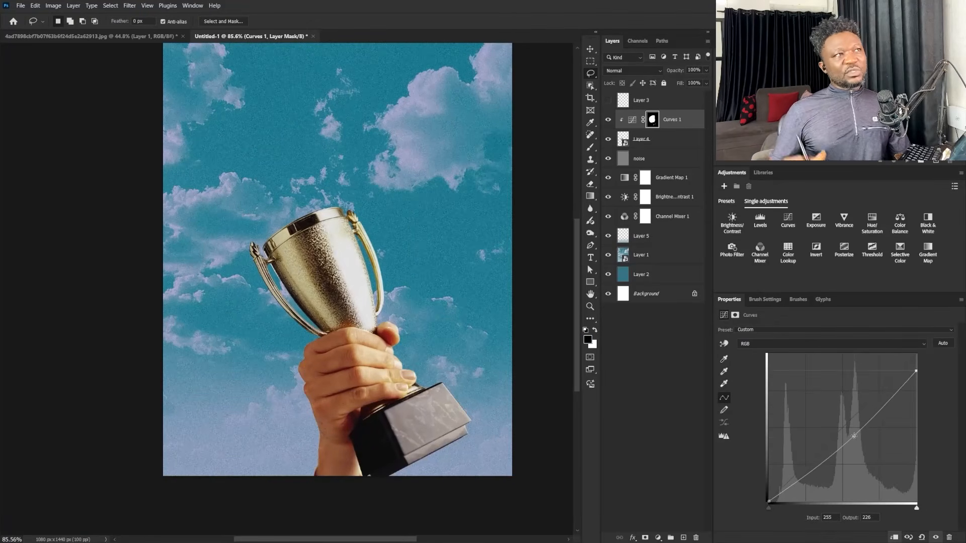
left_click(735, 315)
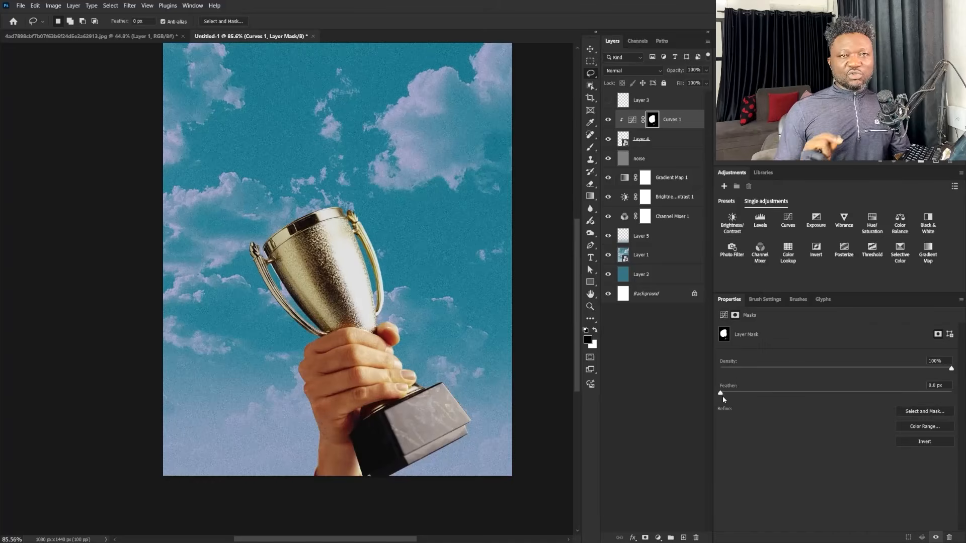
Step: Load the Curves 1 mask, invert the selection, and add a second clipped Curves with white point output about 237
left_click(653, 119, "ctrl")
left_click(632, 119)
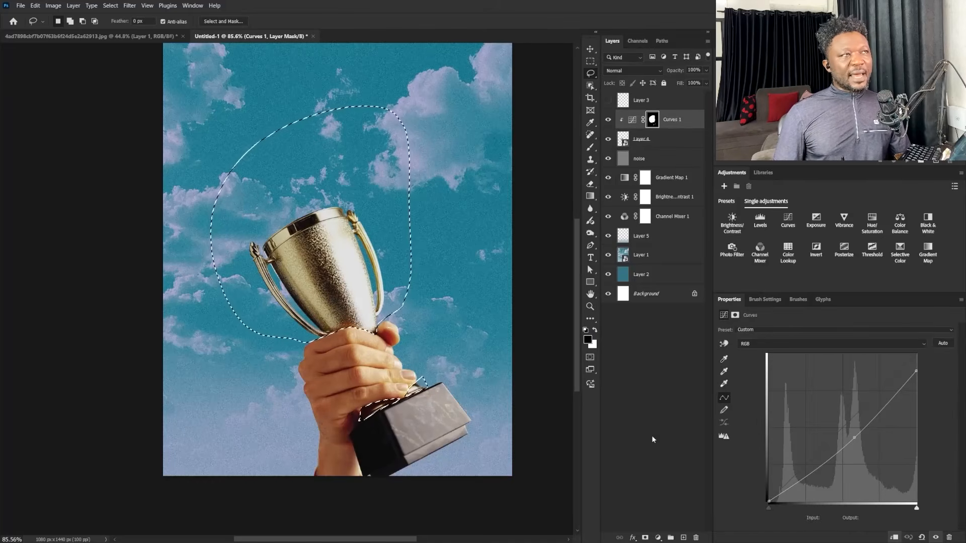
key("ctrl+shift+i")
left_click(788, 220)
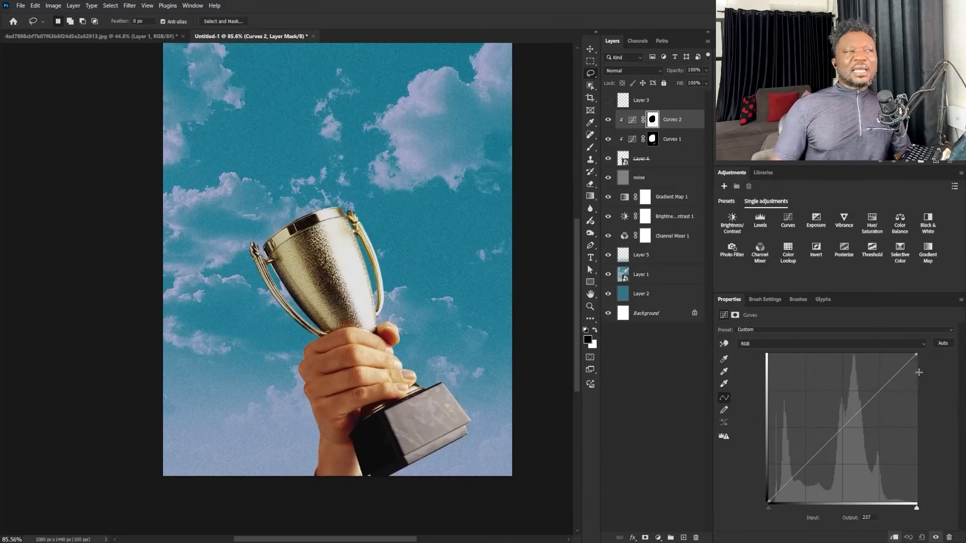
left_click_drag(919, 373, 913, 368)
Step: Restrict the Curves 2 mask to the hand and wrist by lassoing them without the base, filling the selection white, and deselecting
left_click(652, 119, "ctrl")
mouse_move(422, 378)
left_mouse_down()
mouse_move(516, 382)
mouse_move(484, 501)
mouse_move(364, 418)
mouse_move(364, 427)
left_mouse_up()
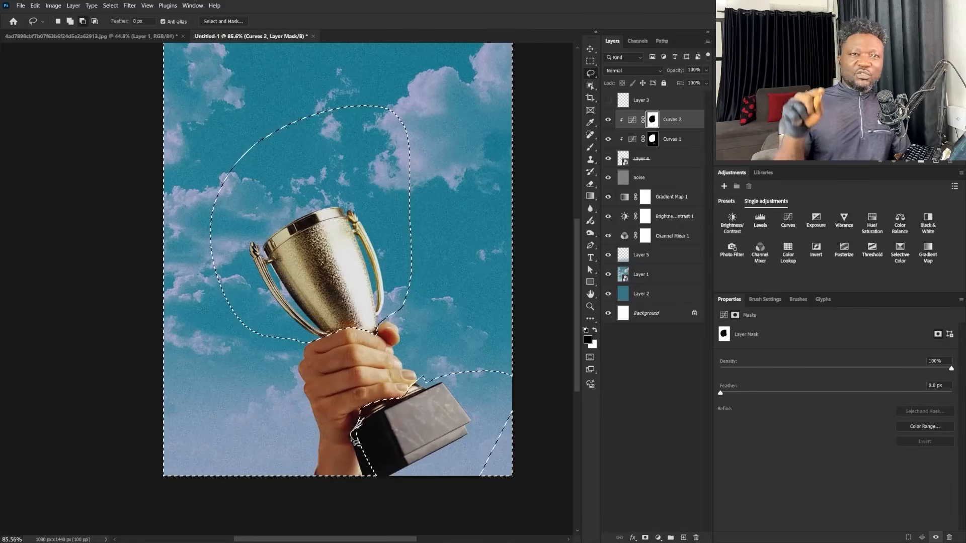
scroll(355, 442, "up", 5)
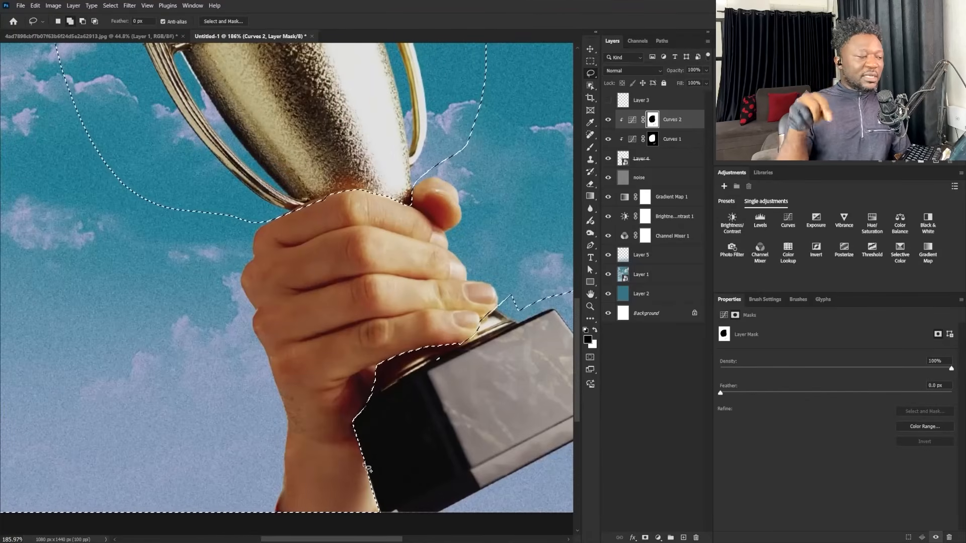
scroll(425, 470, "down", 7)
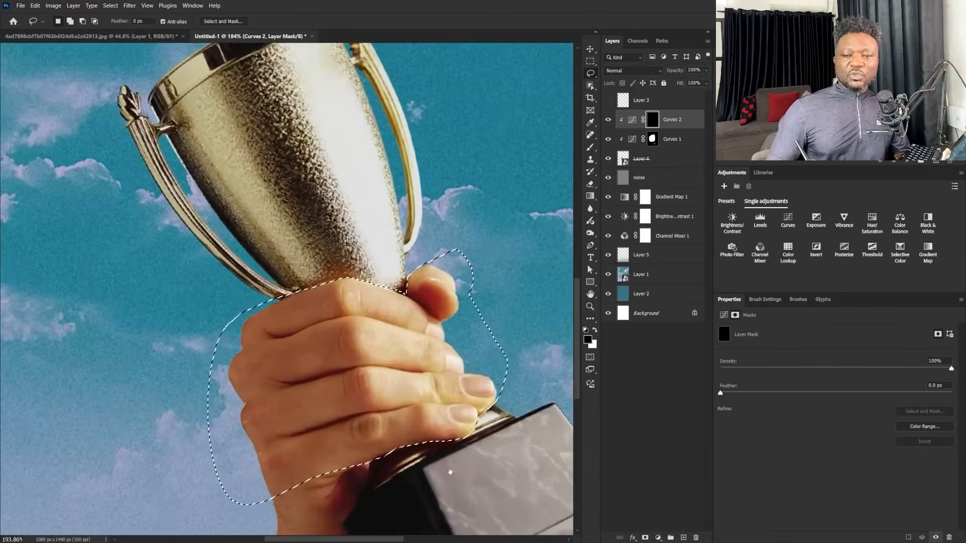
scroll(395, 362, "up", 3)
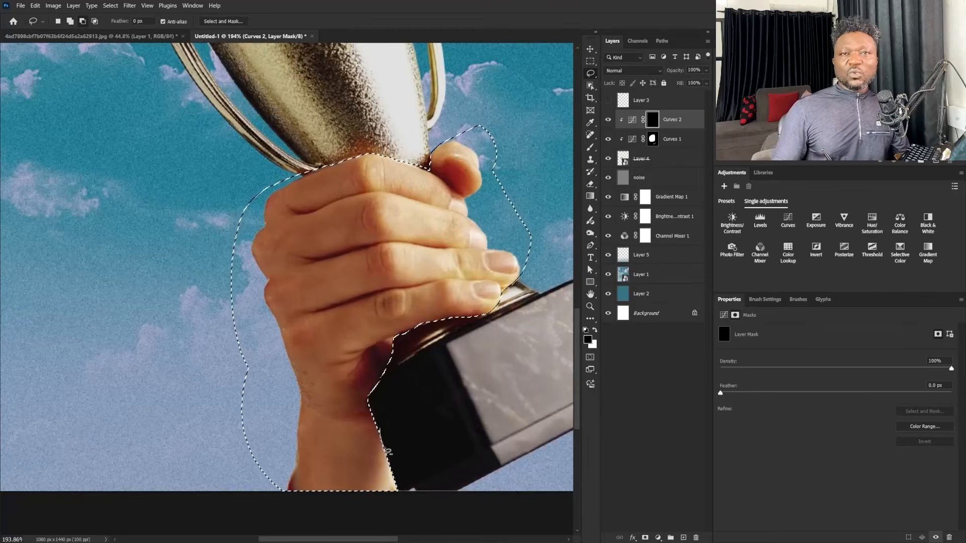
scroll(431, 453, "down", 3)
key("ctrl+BackSpace")
key("ctrl+d")
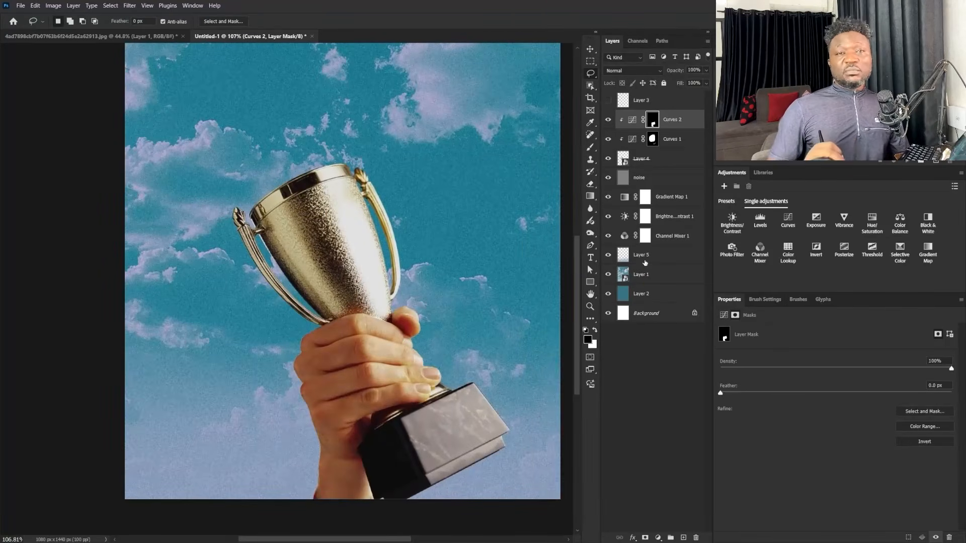
Step: Darken the midtones of the hand's Curves 2 layer and set its blend mode to Luminosity
left_click(632, 119)
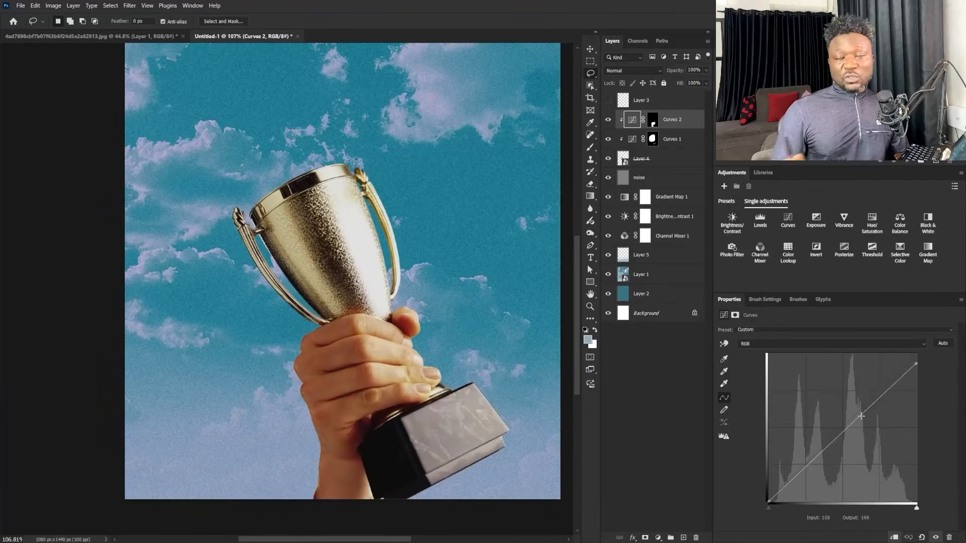
left_click_drag(861, 413, 861, 419)
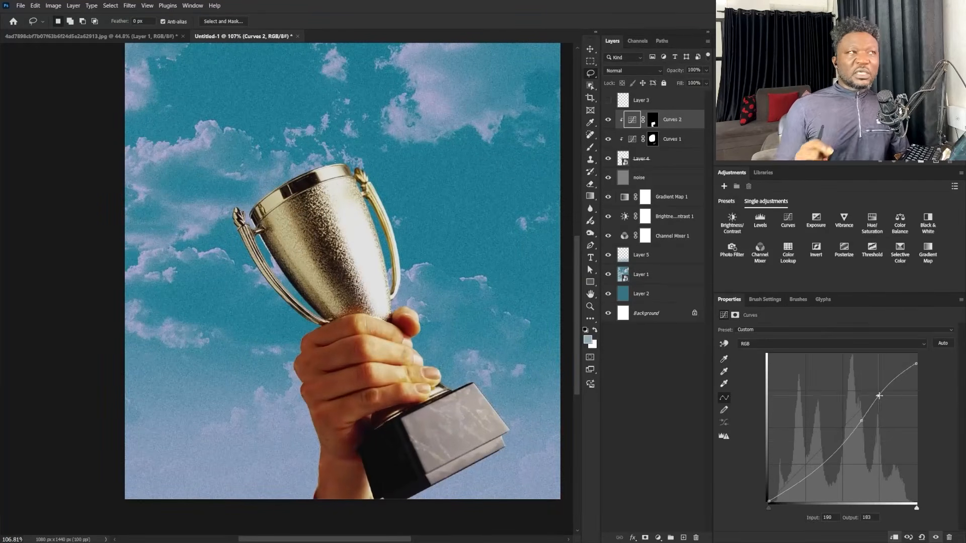
left_click(633, 70)
left_click(626, 338)
Step: Add clipped, hand-masked Hue/Saturation and Color Balance layers, reducing saturation slightly and setting the midtones to Cyan/Red -18 and Yellow/Blue +12
left_click(872, 222)
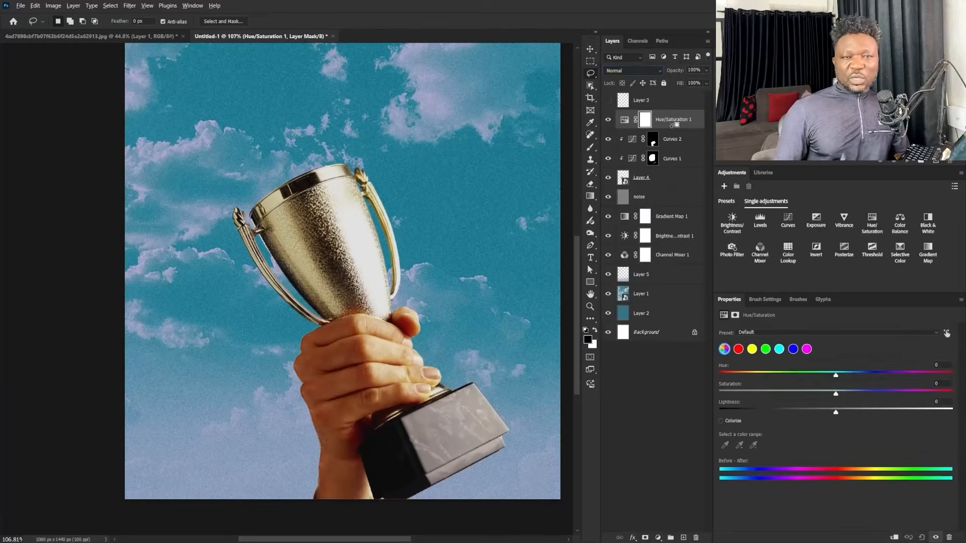
mouse_move(829, 394)
left_mouse_down()
mouse_move(808, 392)
mouse_move(829, 391)
left_mouse_up()
left_click(900, 222)
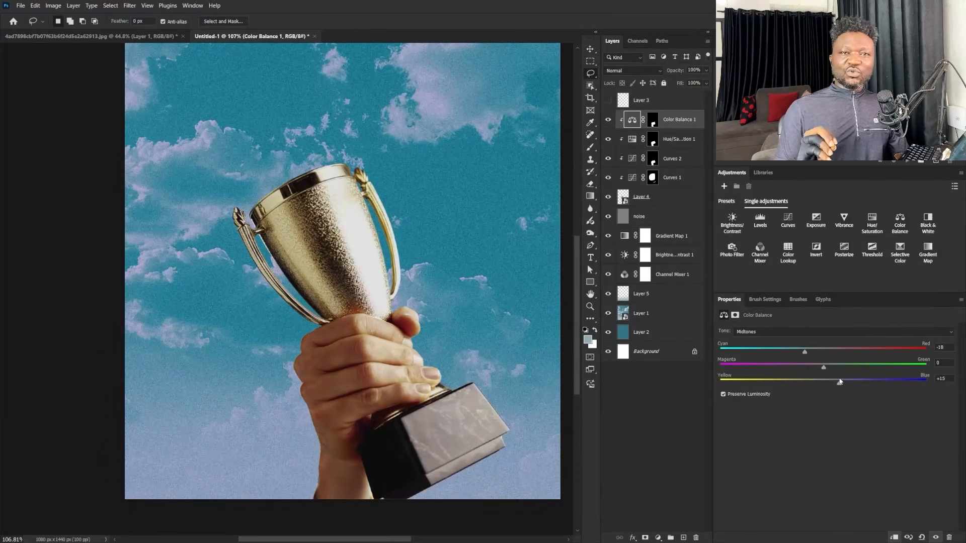
Step: Shift the shadows of the hand's Color Balance layer towards cyan
left_click(835, 332)
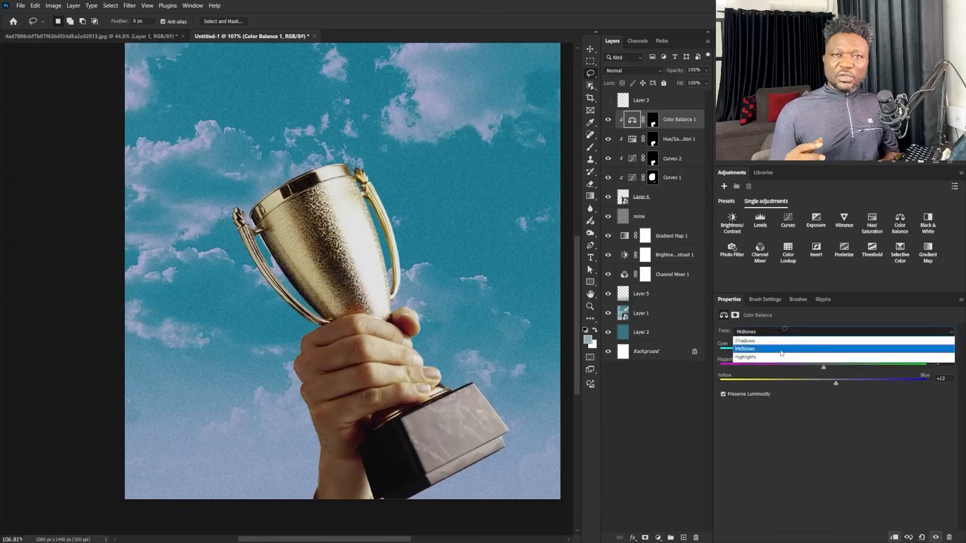
left_click(830, 342)
left_click_drag(824, 351, 802, 350)
Step: Add a clipped Color Balance masked to the cup with midtones -10, -16, -16 and shadows -5, -4, +3
key("ctrl+0")
left_click(901, 221)
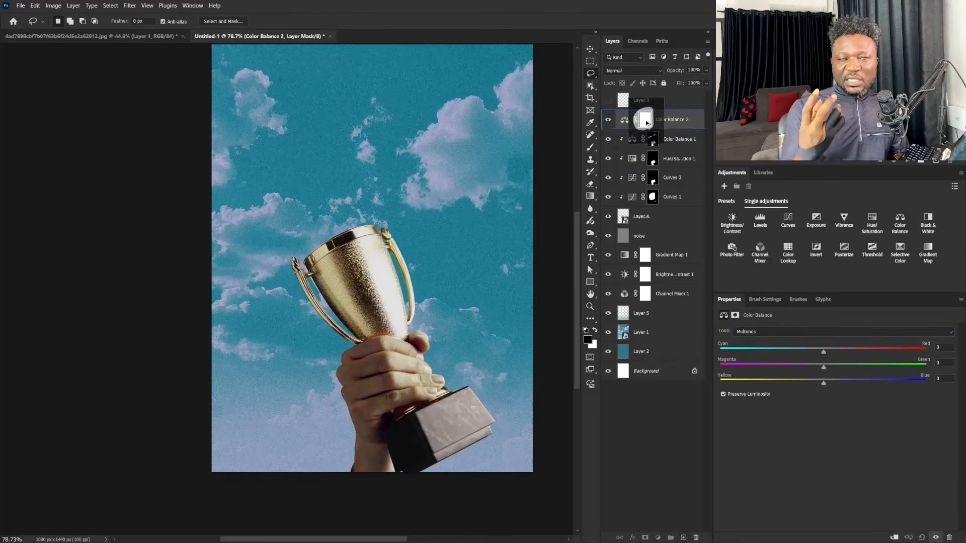
left_click_drag(807, 363, 807, 365)
left_click_drag(824, 350, 826, 349)
mouse_move(823, 382)
left_mouse_down()
mouse_move(809, 382)
mouse_move(827, 379)
left_mouse_up()
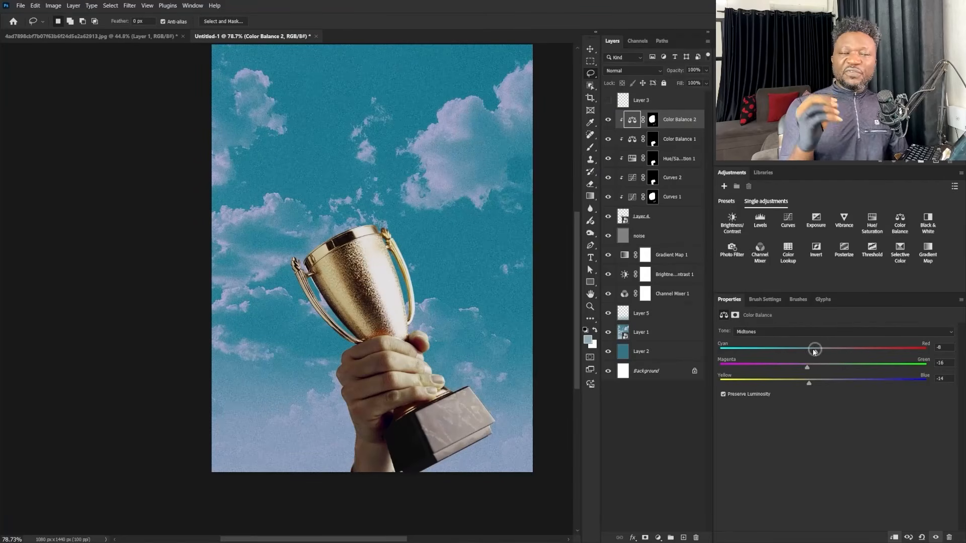
left_click(805, 332)
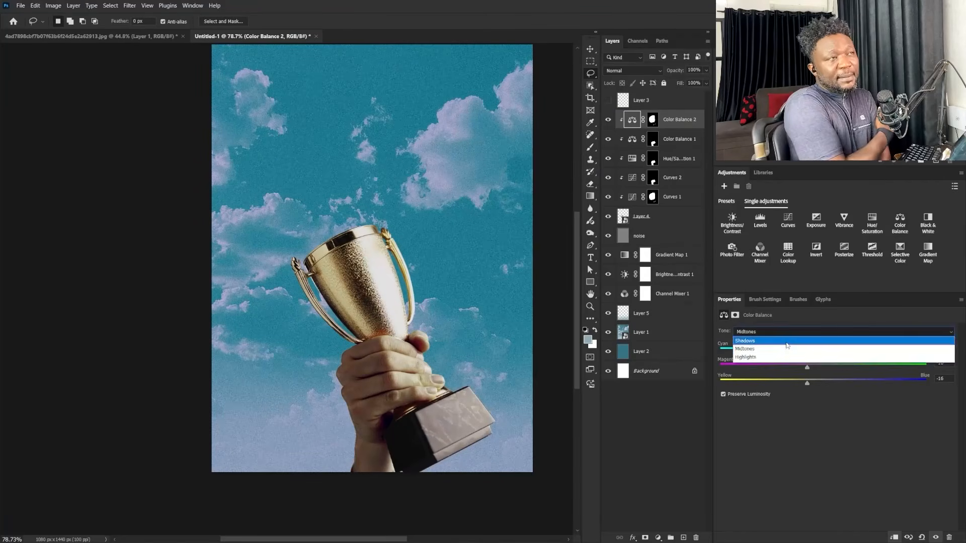
left_click(810, 340)
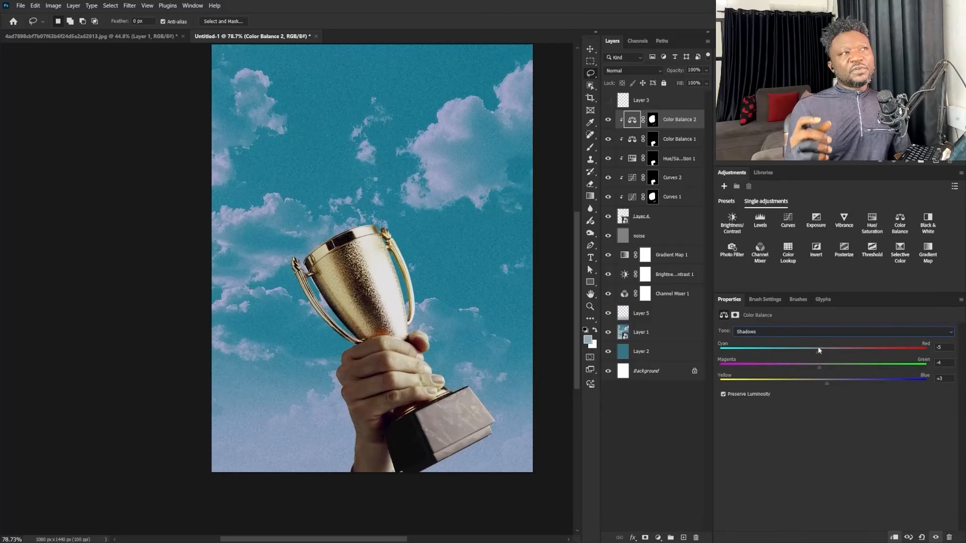
Step: Lower the upper and lower midtone points of the hand's Curves 2 layer slightly
left_click(670, 178)
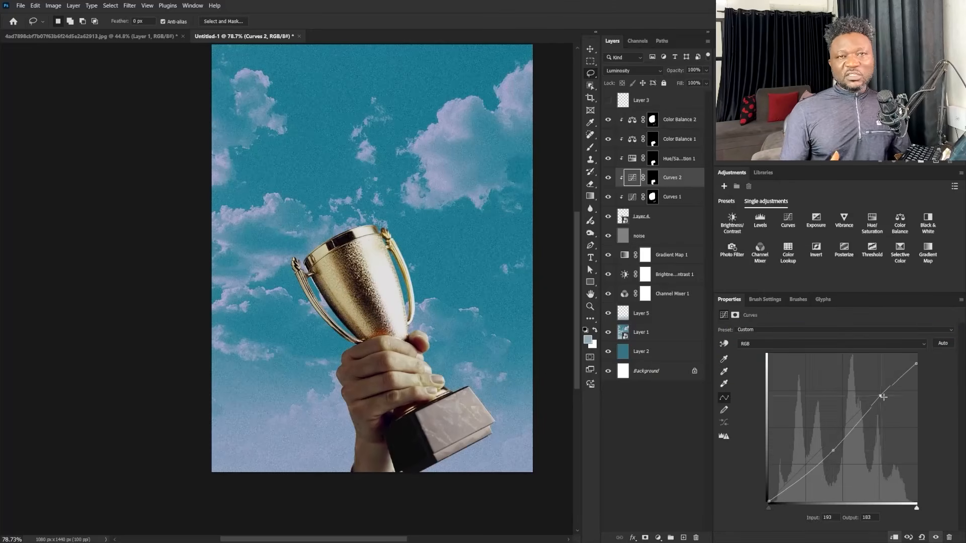
left_click_drag(883, 397, 885, 399)
left_click_drag(834, 450, 835, 456)
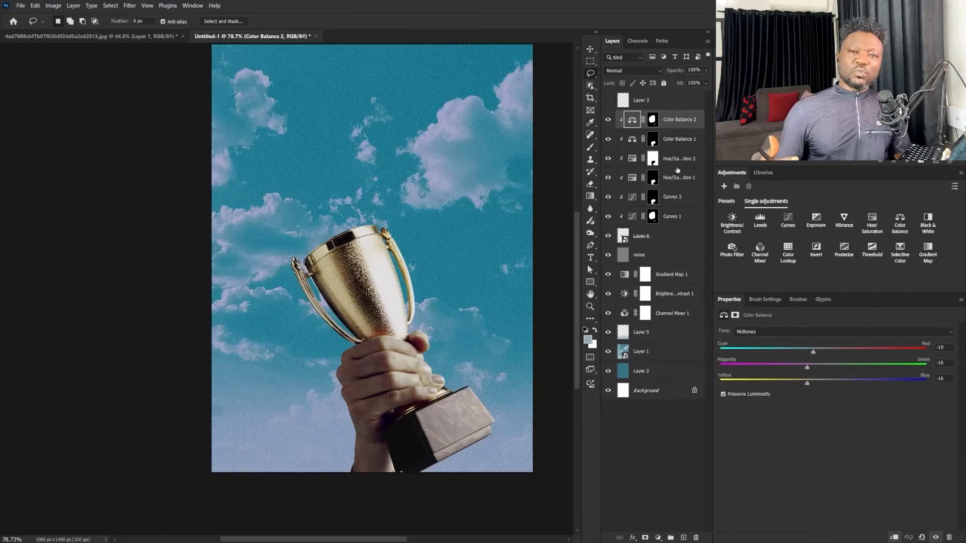
Step: Select the light face of the trophy base with the Polygonal Lasso and add a Solid Color fill of #749ab4 sampled from the sky
left_click(592, 75)
left_click(629, 85)
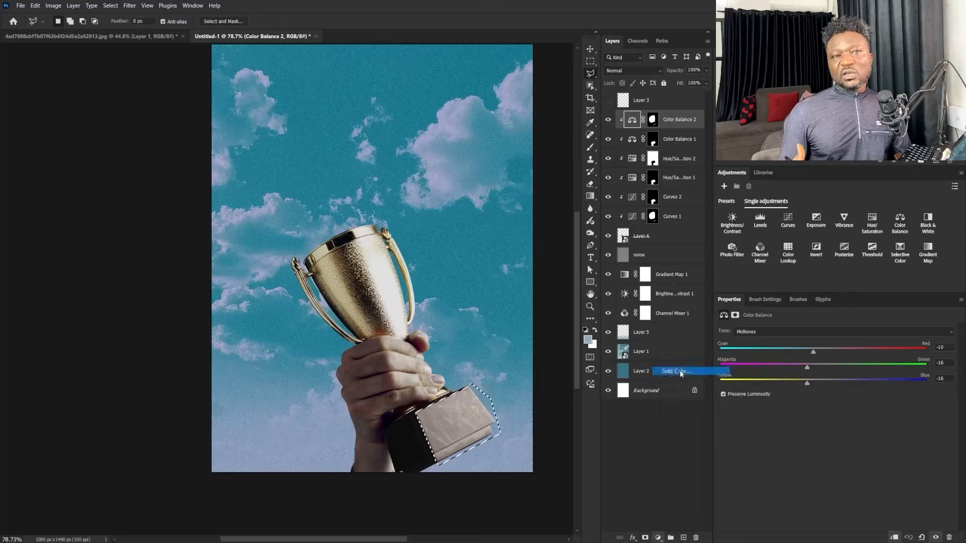
left_click(494, 309)
left_click(501, 366)
left_click(462, 204)
left_click(432, 191)
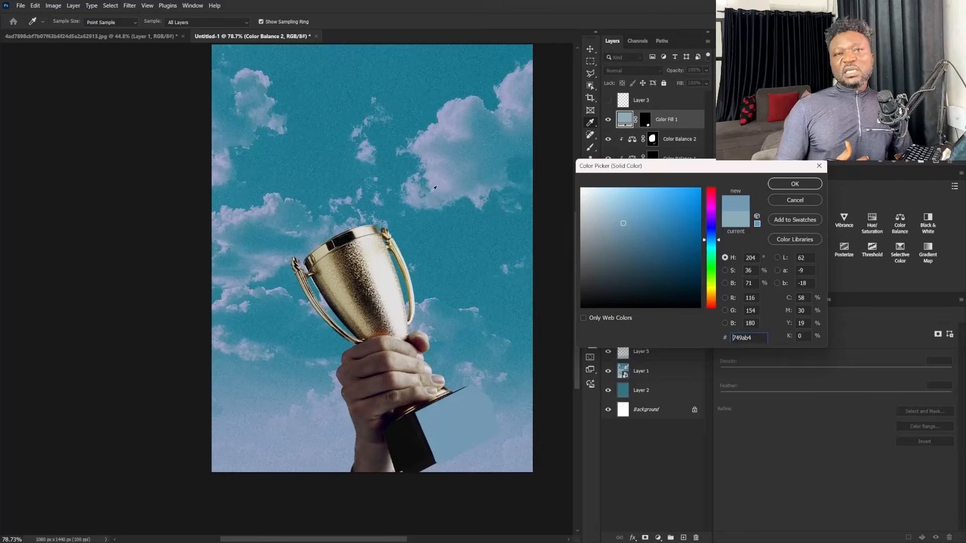
key("Return")
Step: Set the base's colour fill to Color blend mode at 67% opacity and clip it to the trophy
left_click(633, 70)
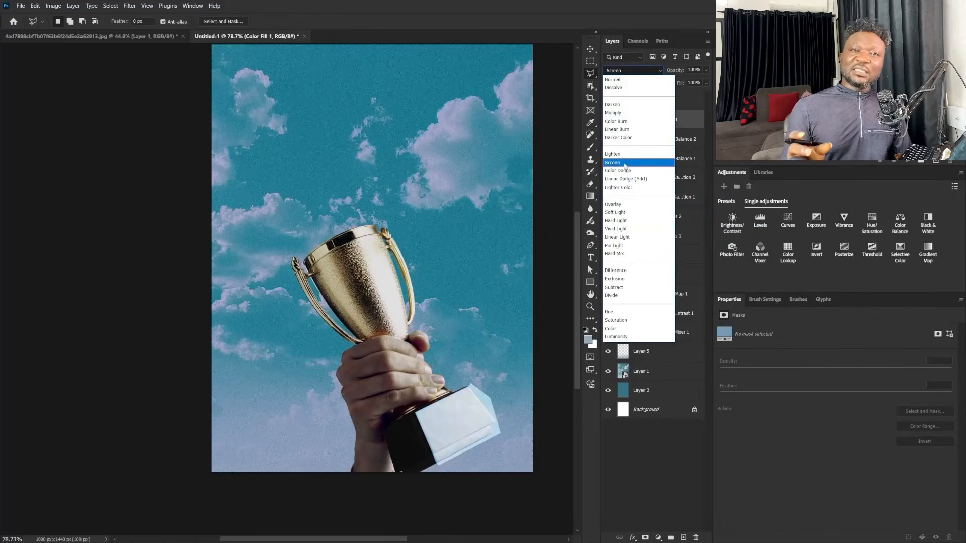
left_click(628, 331)
left_click(706, 71)
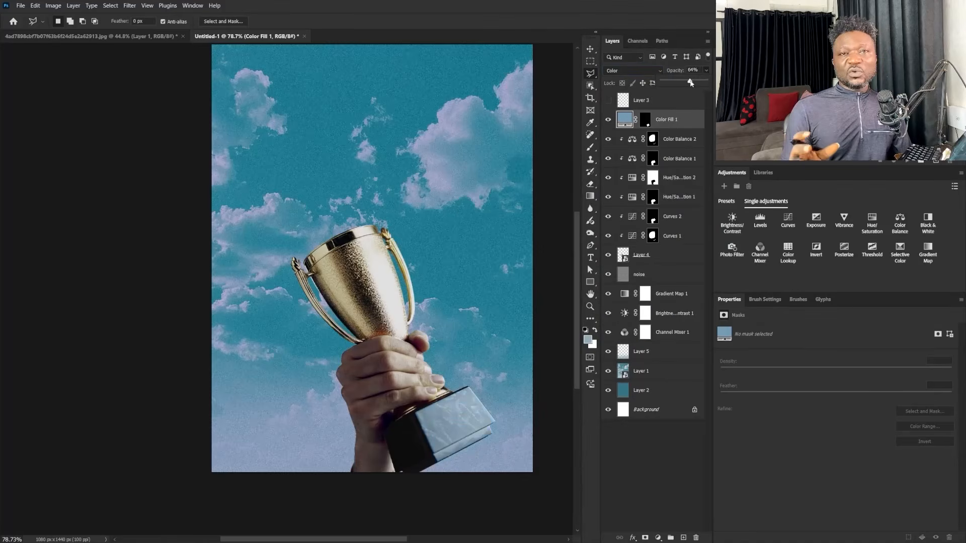
left_click_drag(691, 83, 693, 83)
left_click(645, 120)
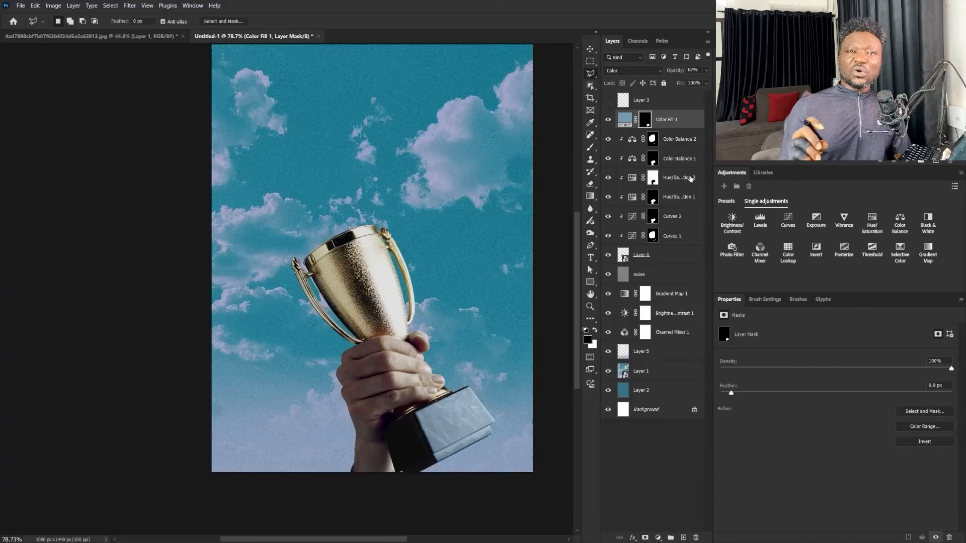
left_click(678, 128, "alt")
key("ctrl+z")
left_click(683, 123)
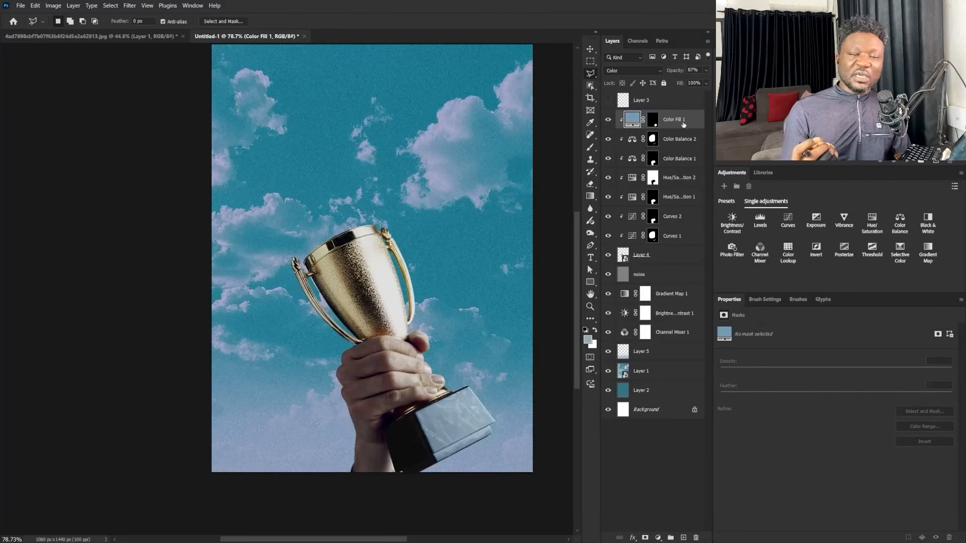
Step: Use Blend If on the colour fill, splitting the underlying shadows at 82/98 and pulling in the underlying highlights
double_click(697, 121)
left_click_drag(789, 355, 762, 357)
left_click_drag(763, 358, 771, 357)
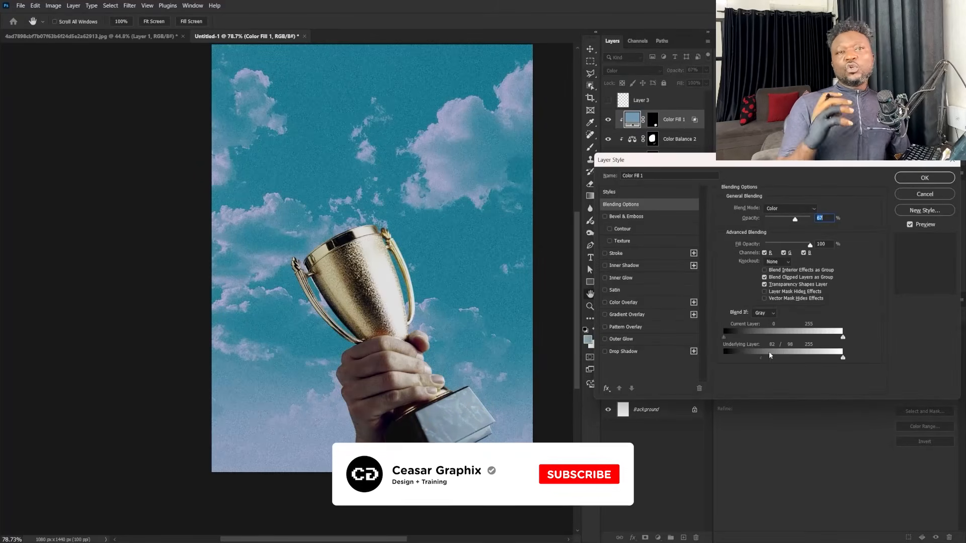
left_click_drag(842, 358, 803, 357)
left_click(911, 180)
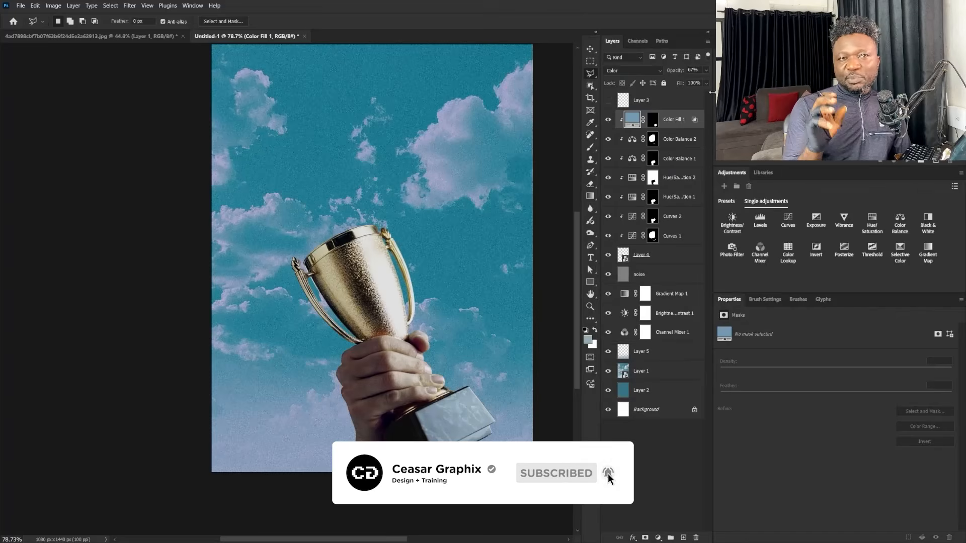
Step: Add a clipped Selective Color adjustment with Blacks at Cyan -13, Magenta -1 and Black -16
key("v")
left_click(899, 252)
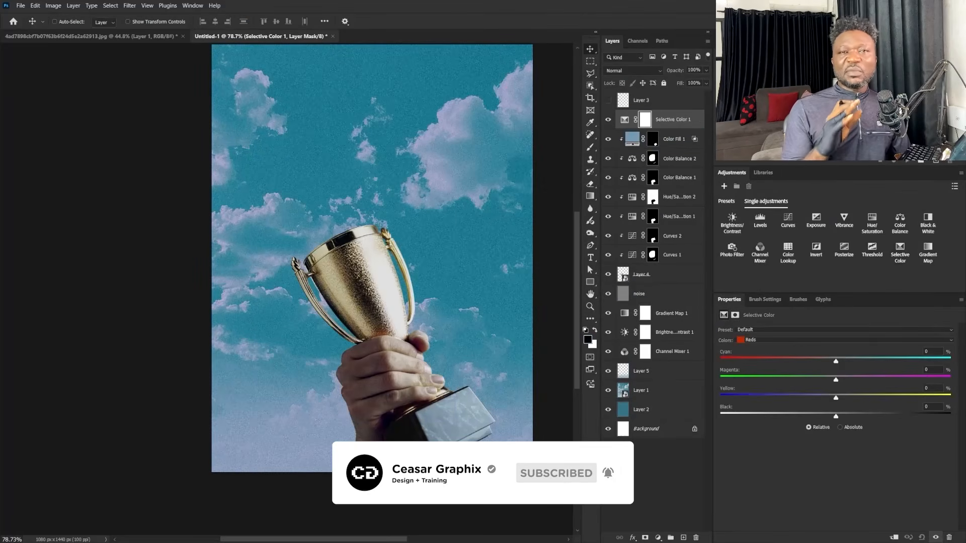
left_click(795, 340)
left_click(762, 410)
left_click_drag(835, 417, 817, 417)
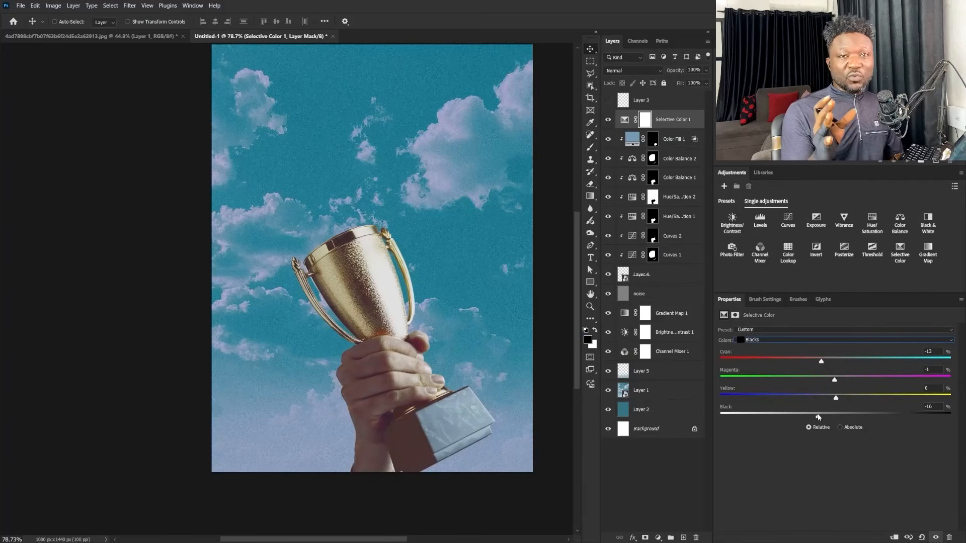
left_click(683, 128)
Step: Add a Curves adjustment above the colour fill, lowering the midtones and reducing the white output to 225
left_click(686, 136)
left_click(788, 220)
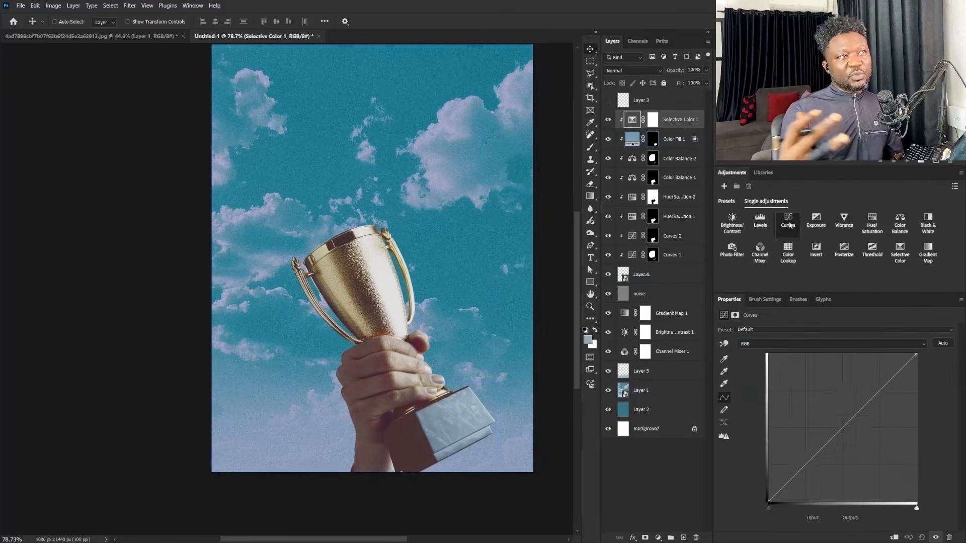
left_click_drag(917, 354, 925, 380)
left_click_drag(842, 440, 842, 447)
left_click_drag(917, 381, 916, 372)
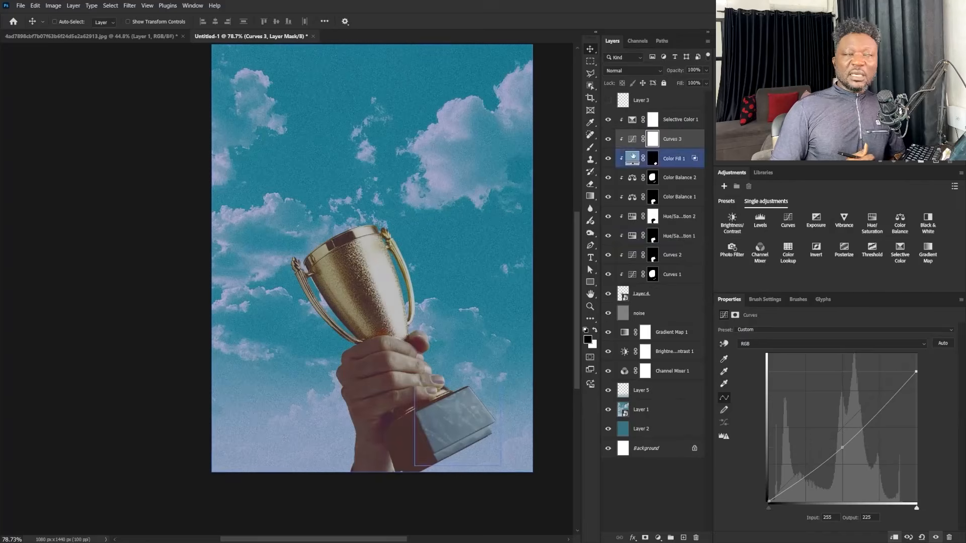
Step: Limit Curves 3 to the darker tones by splitting its underlying-layer Blend If highlights at 86/145
double_click(695, 139)
mouse_move(843, 358)
left_mouse_down()
mouse_move(736, 362)
mouse_move(843, 360)
left_mouse_up()
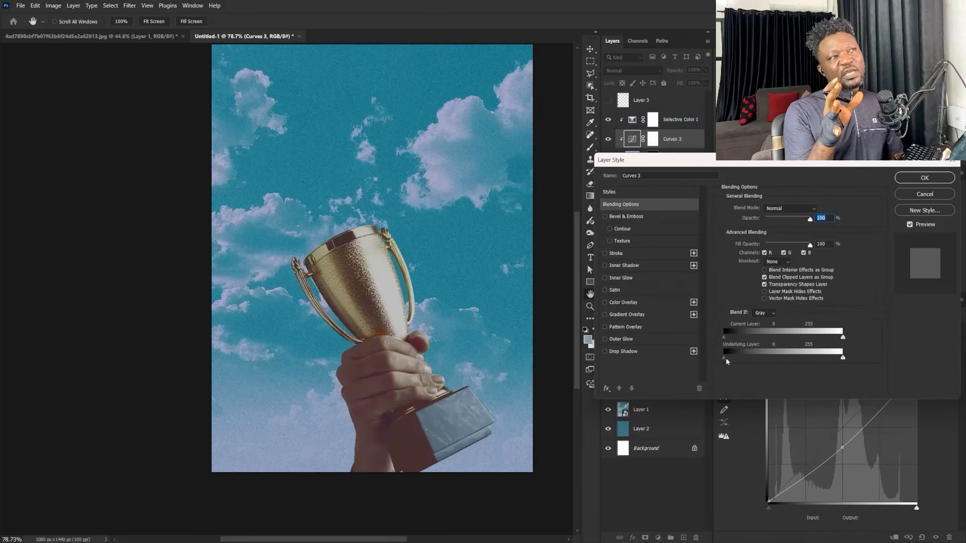
left_click_drag(725, 359, 724, 359)
left_click_drag(843, 358, 814, 359)
left_click_drag(812, 358, 793, 358)
left_click_drag(771, 359, 764, 358)
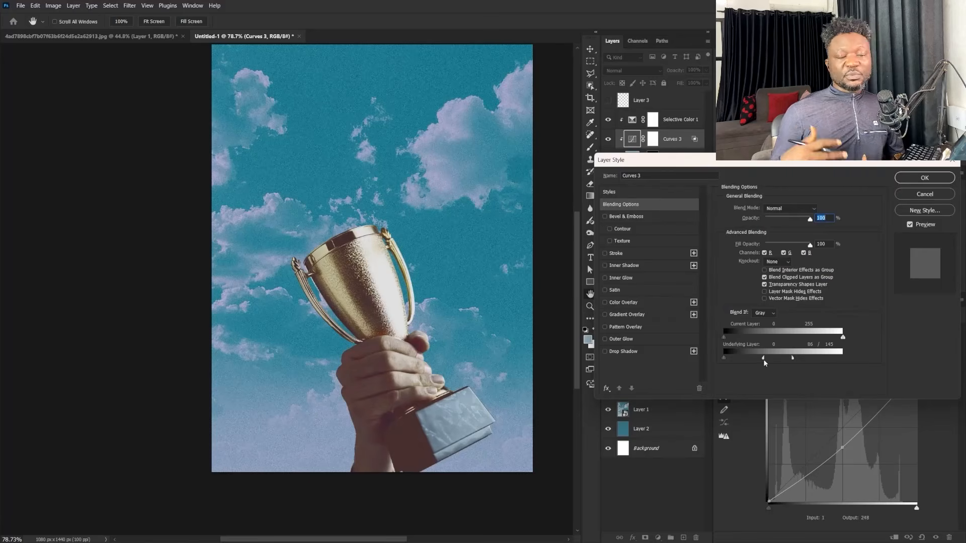
left_click(925, 178)
Step: Lower the midtones with an additional clipped Curves adjustment above Curves 3
left_click_drag(859, 435, 852, 451)
key("ctrl+z")
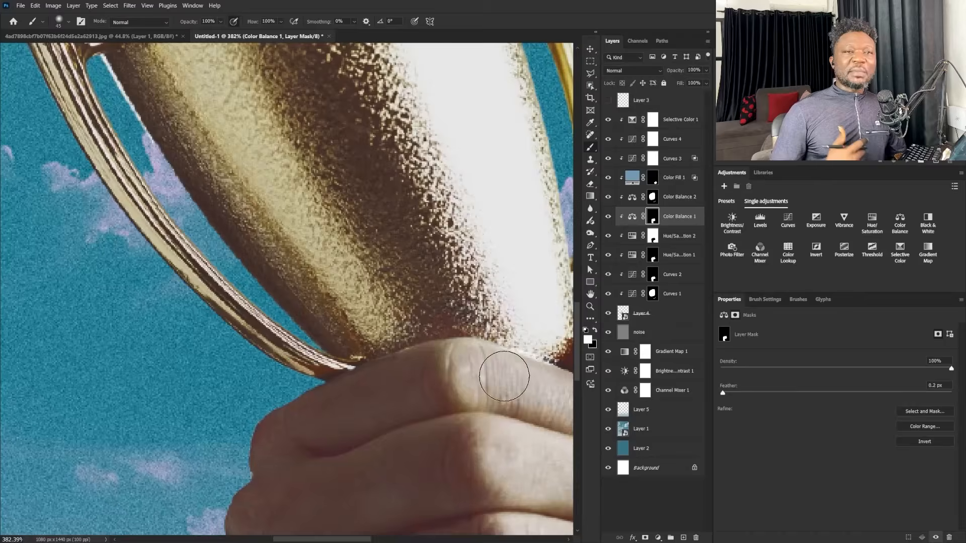
Step: Touch up the hand's Color Balance and Hue/Saturation masks along the knuckles where the fingers meet the cup
left_click_drag(505, 376, 417, 394)
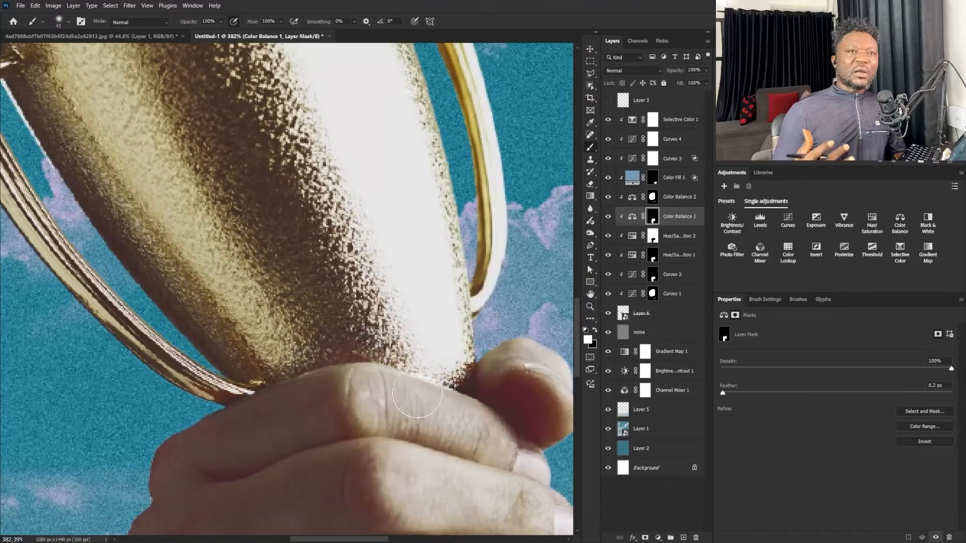
left_click(653, 237)
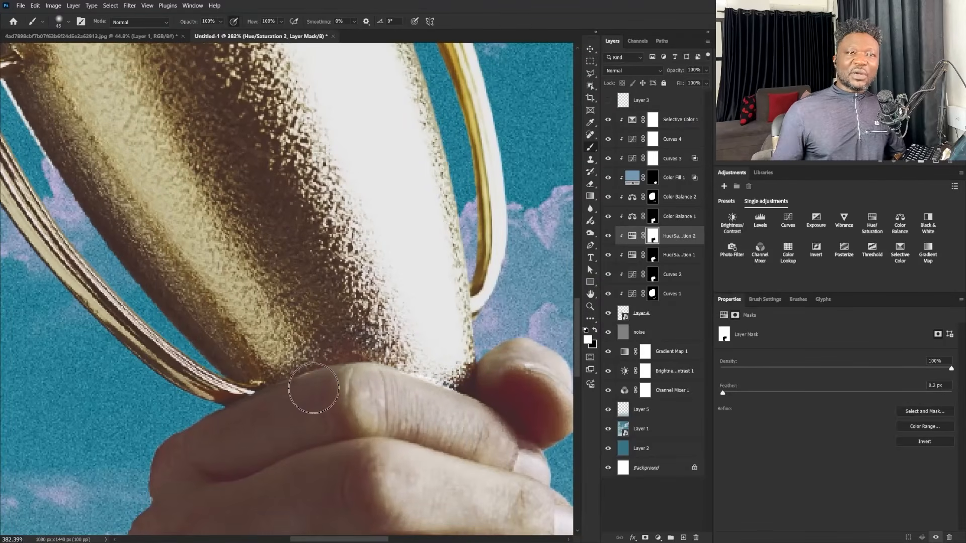
left_click(652, 256)
left_click_drag(323, 366, 244, 367)
key("v")
Step: Add the text DIVINE, colour it white (ffffff) and set its font to Anton
key("shift+F1")
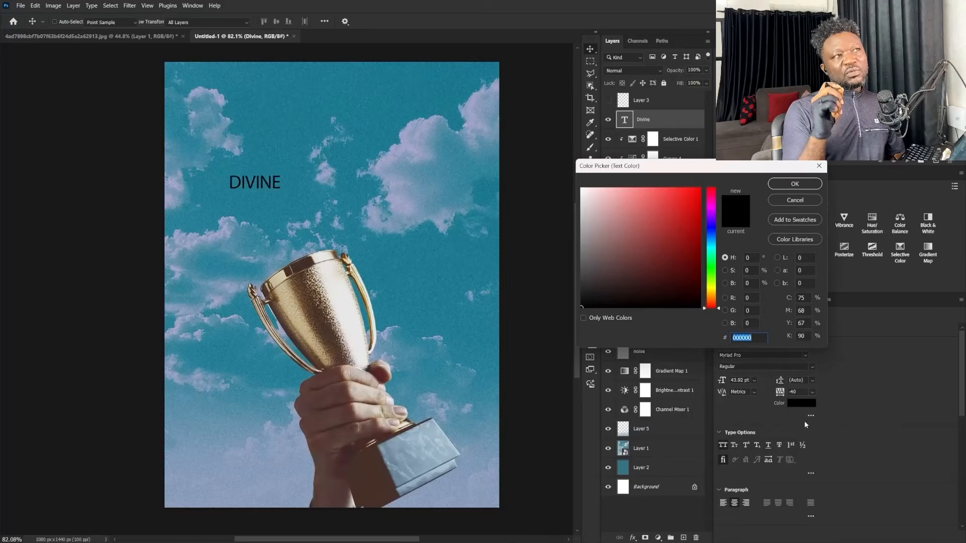
type("ffffff")
key("Return")
left_click(805, 355)
scroll(881, 211, "up", 2)
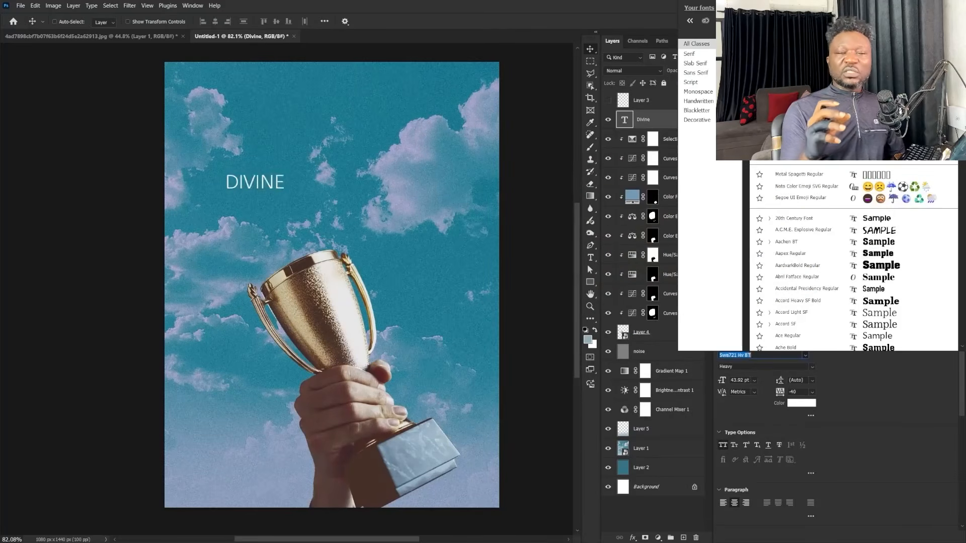
type("Anton")
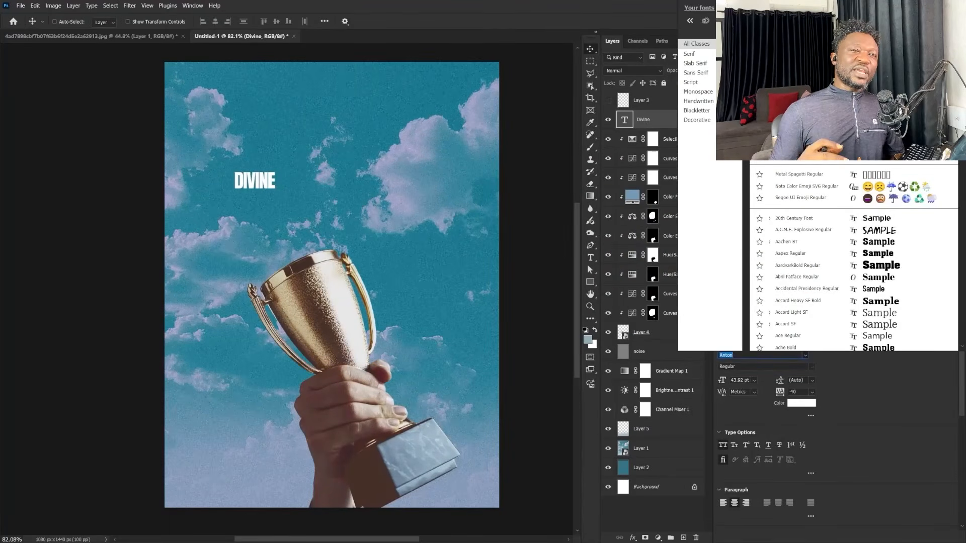
key("Return")
Step: Scale DIVINE up to about 300 pt and position it across the poster, overlapping the cup's rim
key("ctrl+t")
left_click_drag(275, 195, 383, 259)
left_click_drag(327, 211, 397, 307)
mouse_move(453, 205)
left_mouse_down()
mouse_move(471, 197)
mouse_move(464, 201)
left_mouse_up()
left_click_drag(432, 347, 446, 301)
key("Return")
Step: Put DIVINE in a group named title and mask the group with the inverted trophy outline so the text sits behind the cup
left_click(625, 334, "ctrl")
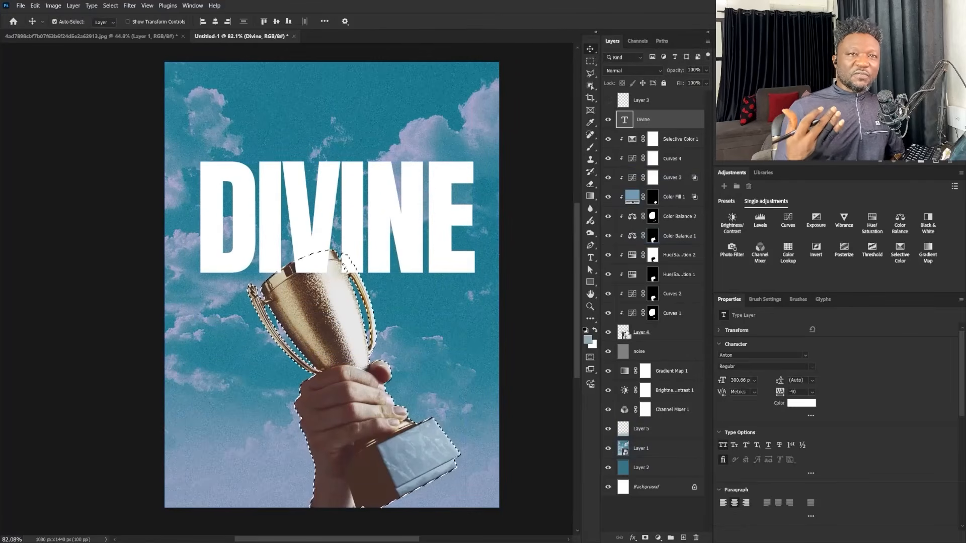
key("ctrl+g")
double_click(644, 116)
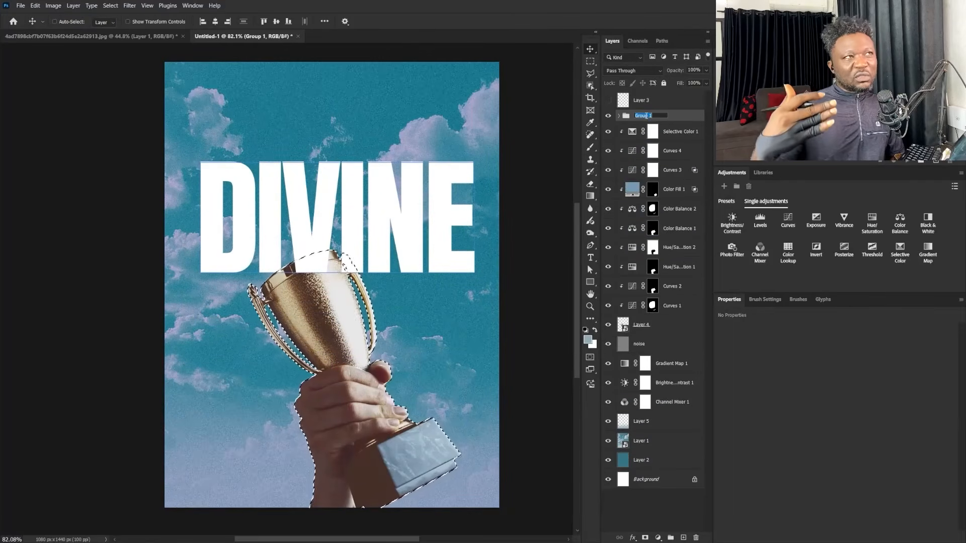
type("title")
key("Return")
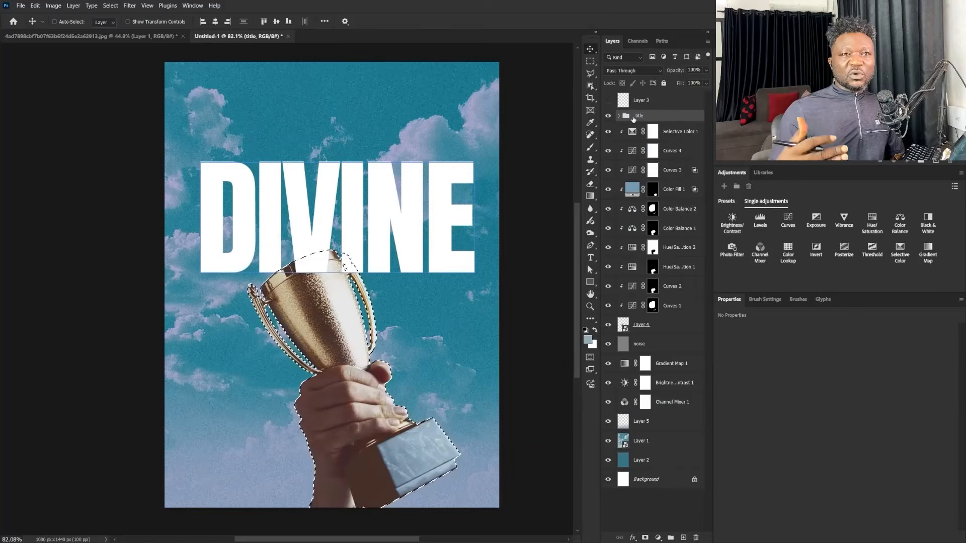
left_click(646, 538)
key("ctrl+i")
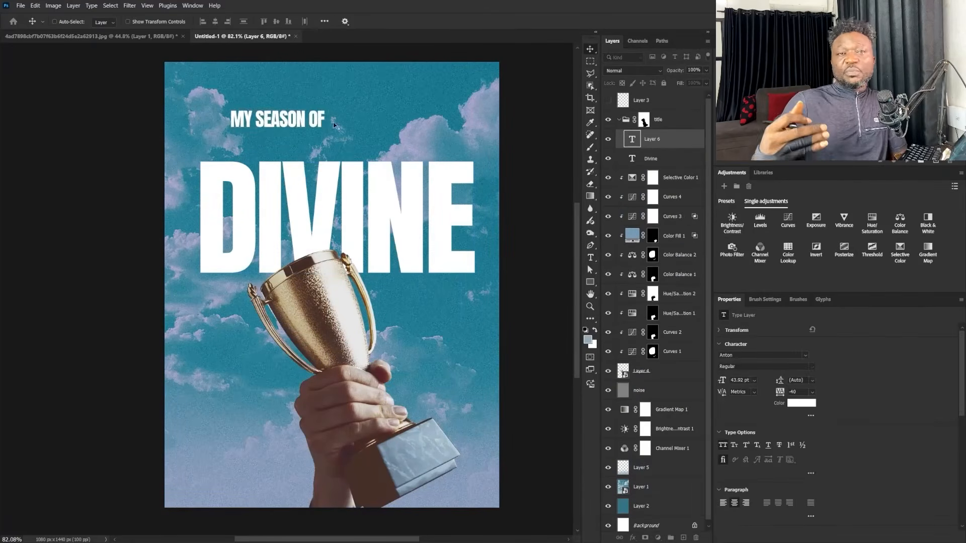
Step: Add the line MY SEASON OF inside the title group, scale it to about 37 pt and place it above DIVINE
left_click_drag(335, 125, 381, 134)
key("ctrl+t")
key("Return")
Step: Set the tracking of the MY SEASON OF line to 400
left_click(778, 392)
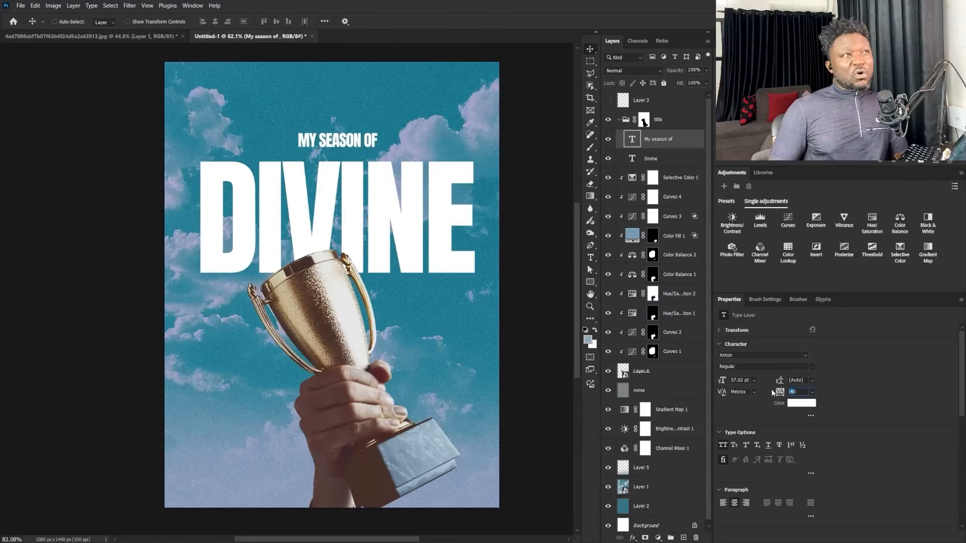
type("0")
key("Return")
type("200")
key("Return")
type("400")
key("Return")
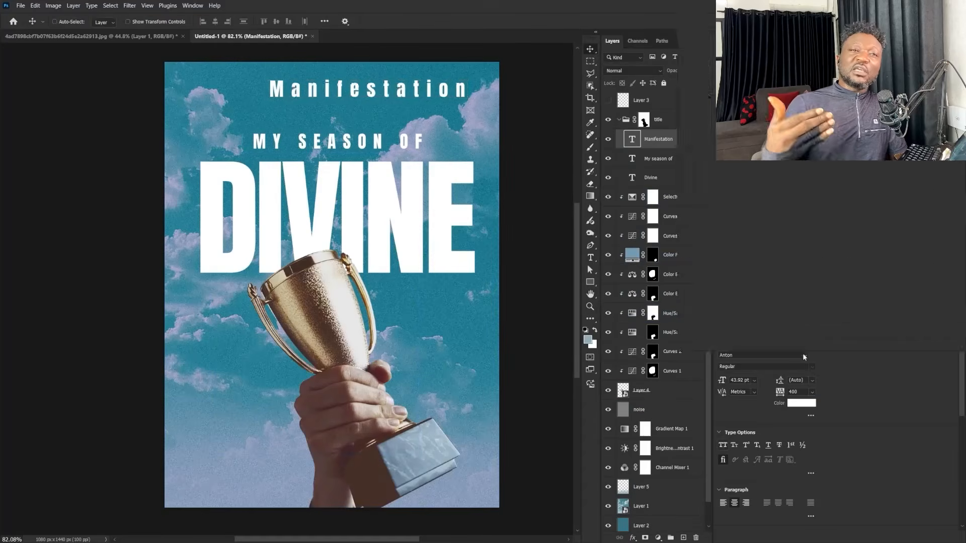
Step: Add Manifestation in the Capital Script font with 0 tracking, scaled and placed just below DIVINE above the title group
left_click(803, 356)
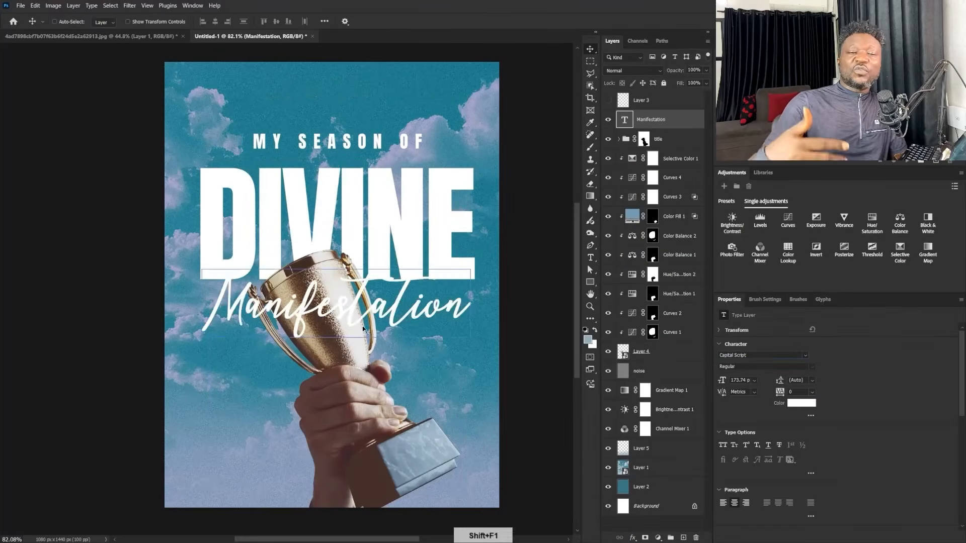
left_click_drag(388, 322, 461, 332)
key("ctrl+t")
left_click_drag(204, 366, 196, 369)
key("shift+F1")
Step: Move the text and the trophy layers together down the poster and nudge them slightly left
left_click(641, 351, "shift")
left_click_drag(458, 301, 457, 327)
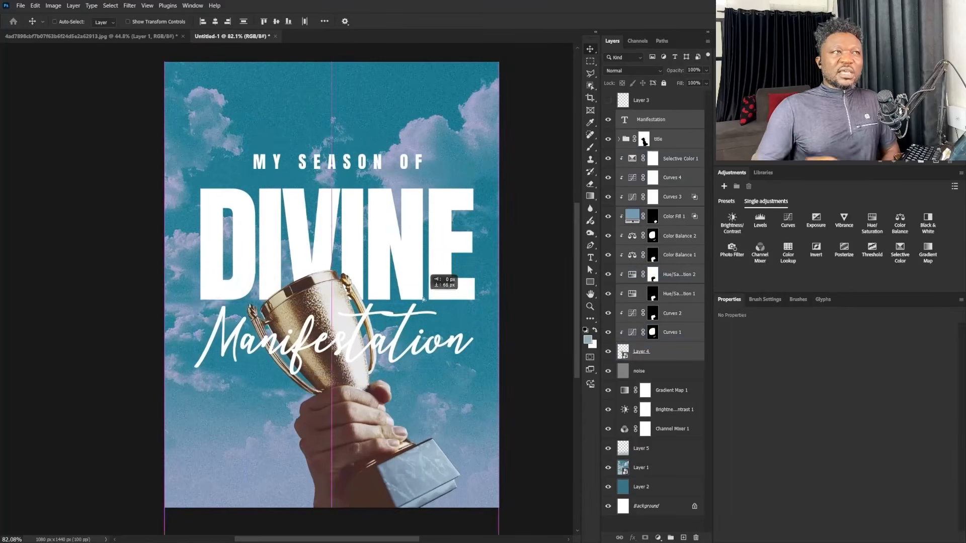
key("shift+Left")
key("shift+Left")
Step: Group the trophy layer with all its clipped adjustments and toggle the group's visibility to check it
left_click(667, 142)
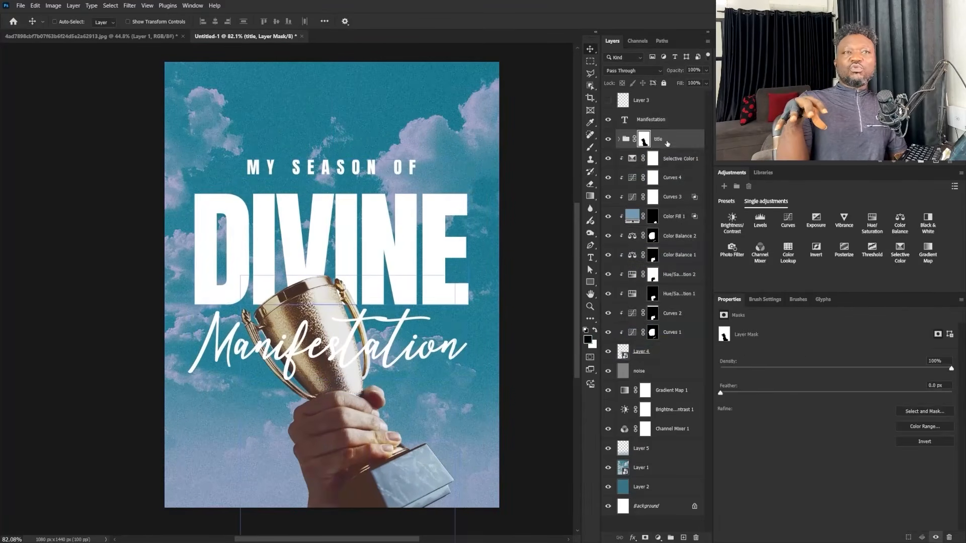
left_click(659, 352)
left_click(684, 159, "shift")
key("ctrl+g")
left_click(608, 155)
left_click(608, 155)
Step: Scale the trophy group, title group and Manifestation text down slightly together and shift them lower on the poster
left_click(663, 139)
left_click(659, 121)
left_click(653, 156, "shift")
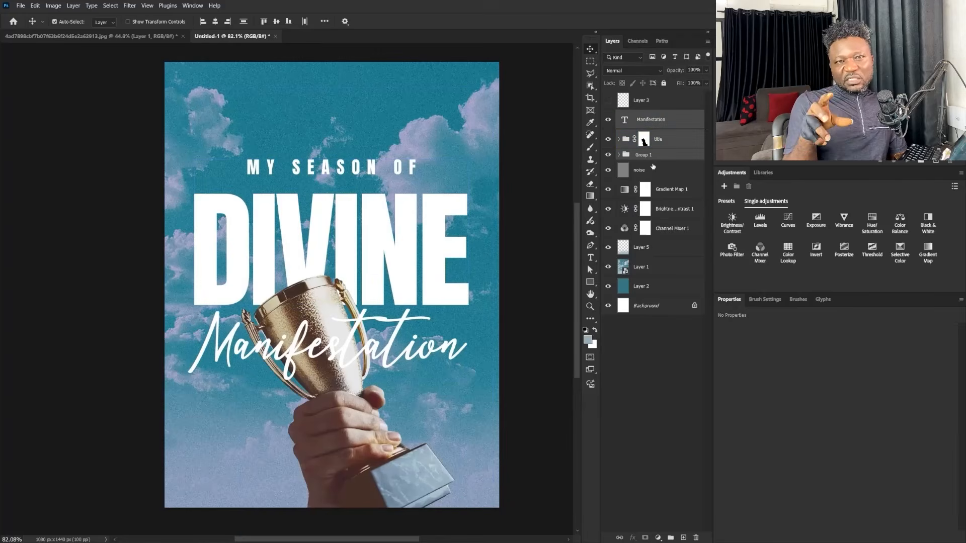
left_click(635, 155)
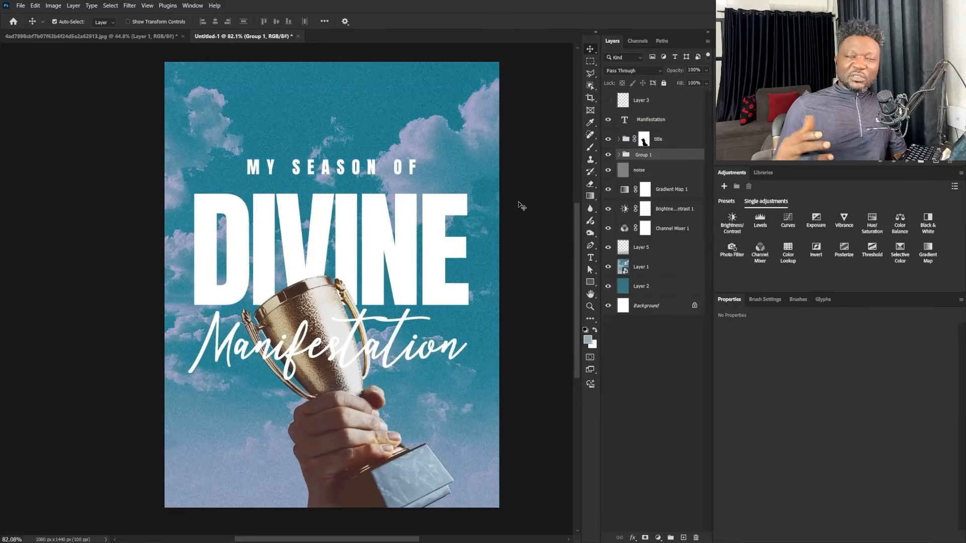
left_click(659, 140, "ctrl")
left_click(653, 120, "ctrl")
key("ctrl+t")
left_click_drag(493, 87, 487, 97)
left_click_drag(433, 193, 434, 209)
key("Return")
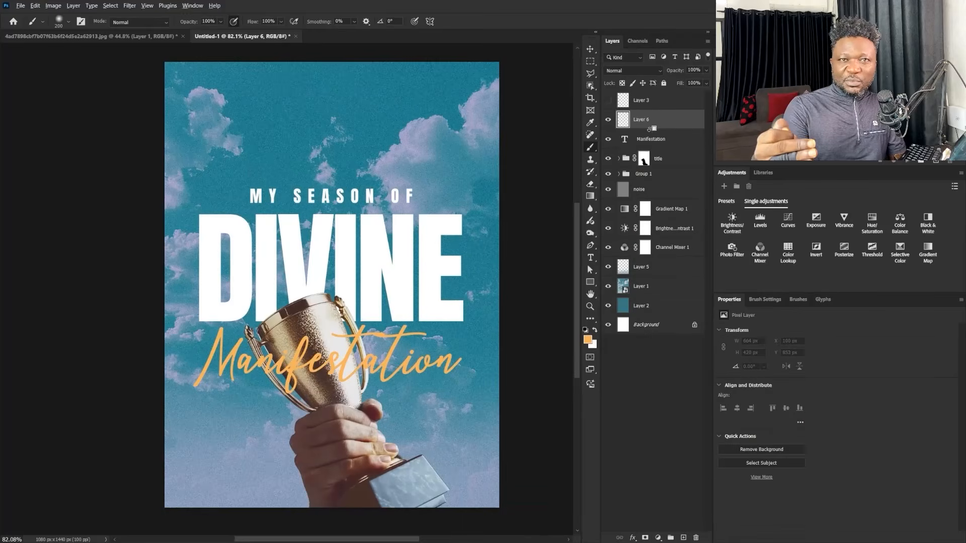
Step: Clip a new layer in Multiply mode to Manifestation and brush orange shading over the lower parts of the lettering
left_click(587, 341)
left_click(793, 186)
left_click(633, 71)
left_click(624, 103)
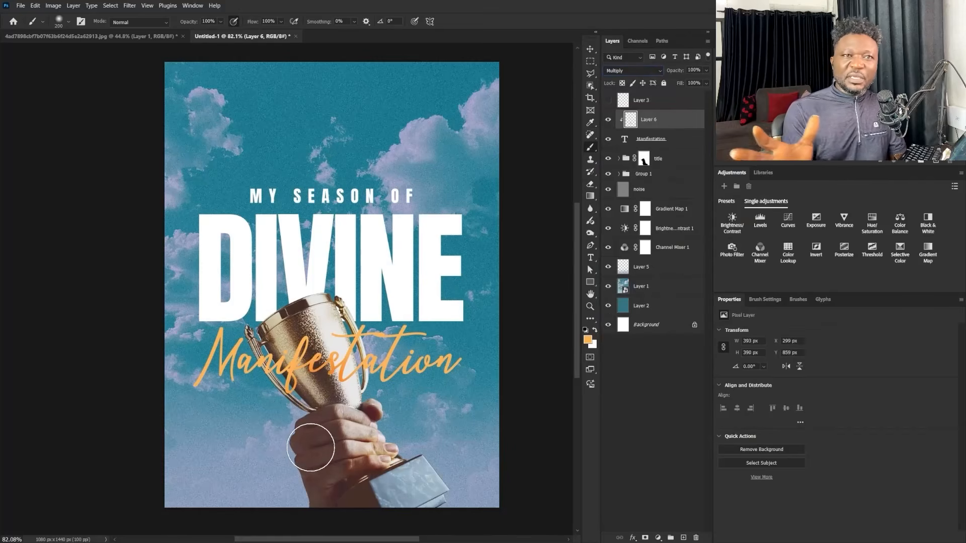
mouse_move(308, 378)
left_mouse_down()
mouse_move(290, 396)
mouse_move(337, 402)
mouse_move(343, 372)
mouse_move(315, 442)
mouse_move(317, 362)
mouse_move(251, 407)
mouse_move(364, 397)
left_mouse_up()
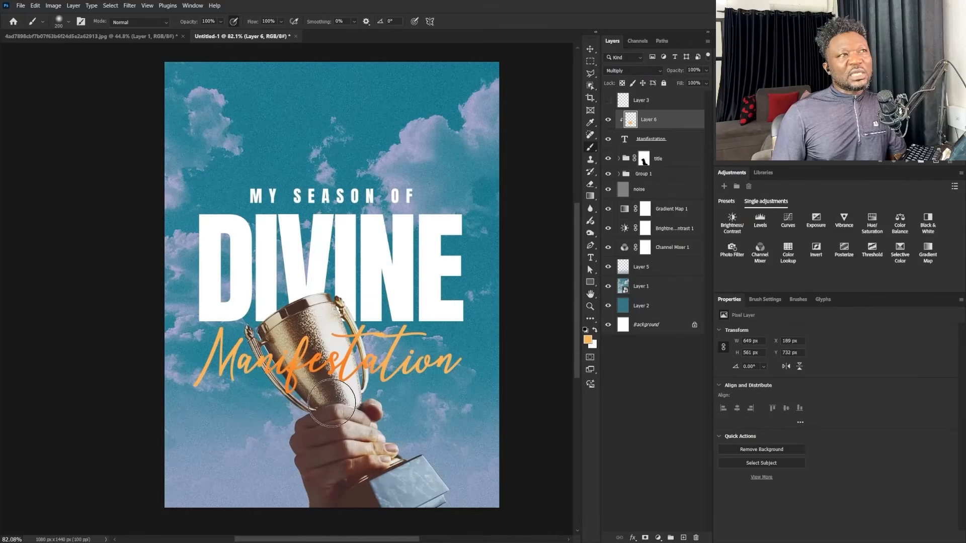
left_click_drag(272, 392, 255, 442)
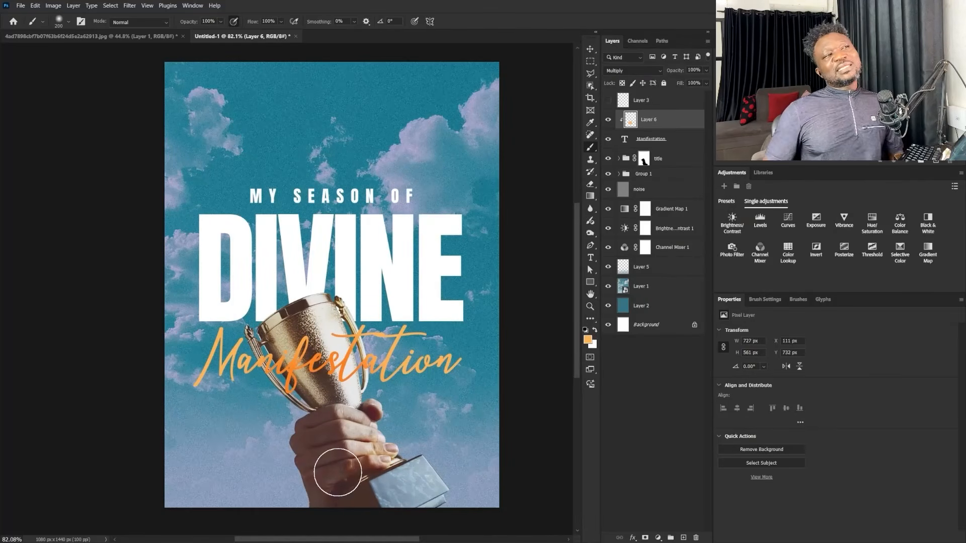
Step: Select the MY SEASON OF text layer inside the title group and collapse the group again
key("v")
left_click(381, 203, "ctrl")
right_click(381, 204)
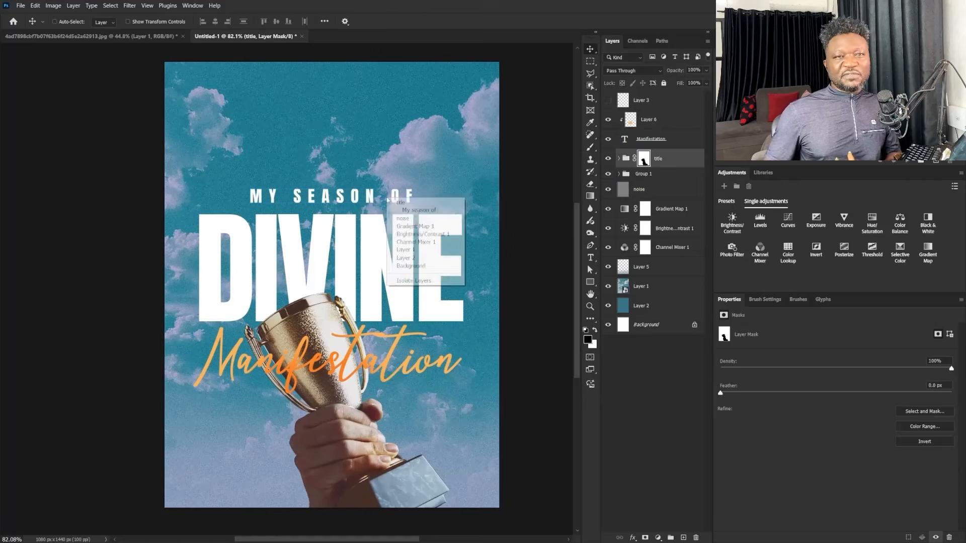
left_click(444, 240)
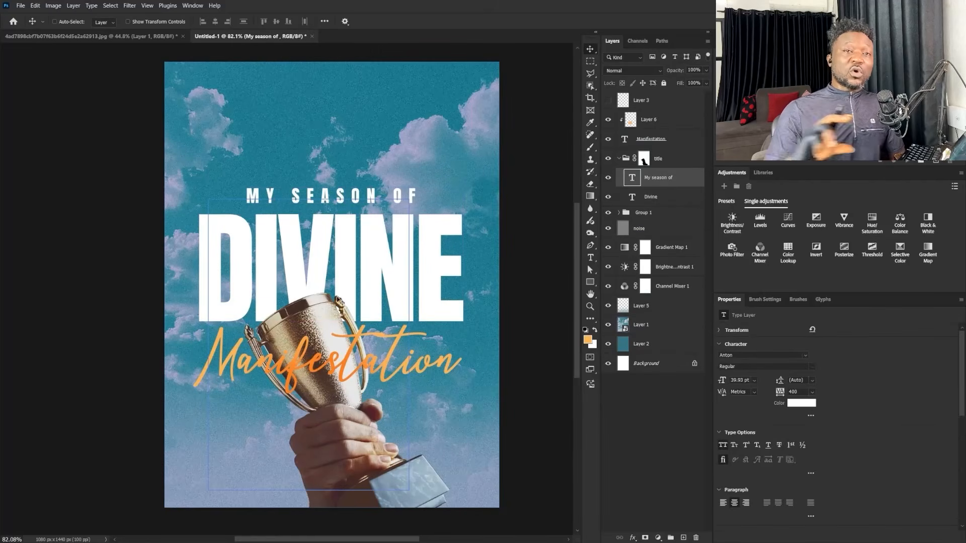
left_click(619, 158)
Step: Hide the noise layer and add a new layer directly above Gradient Map 1
left_click(649, 189)
left_click(608, 190)
left_click(672, 209)
left_click(683, 538)
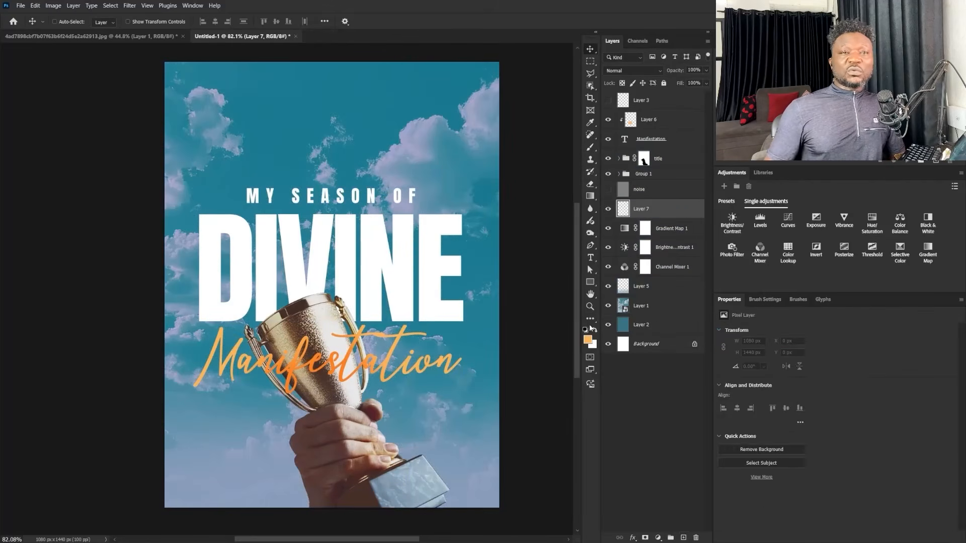
Step: Sample the teal sky colour, show the noise layer again and brush teal over the clouds behind the lettering
key("b")
left_click(476, 236, "alt")
left_click(608, 190)
key("bracketright")
key("bracketright")
key("bracketright")
key("bracketleft")
key("bracketleft")
mouse_move(316, 318)
left_mouse_down()
mouse_move(297, 262)
mouse_move(461, 246)
mouse_move(327, 234)
mouse_move(358, 211)
mouse_move(233, 246)
left_mouse_up()
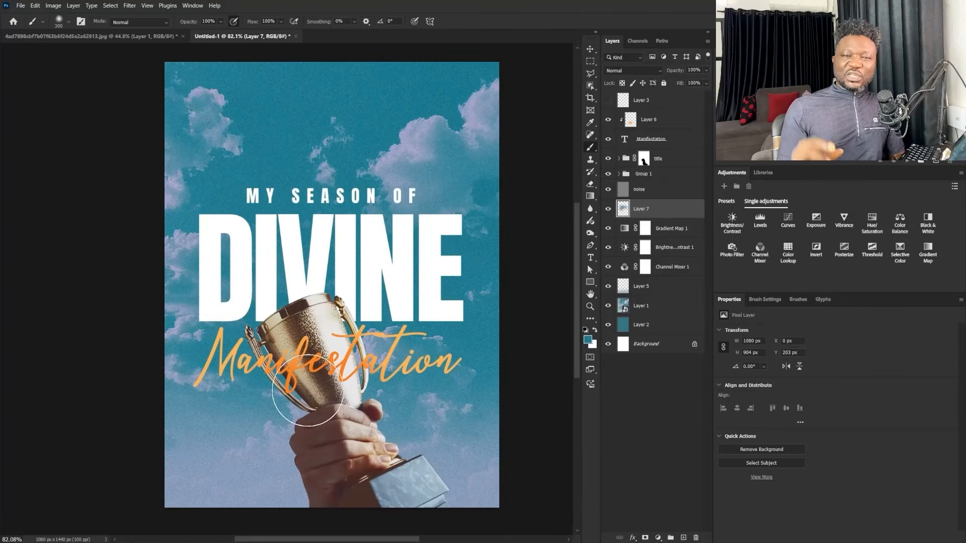
Step: Insert THEME: in front of the MY SEASON OF text
key("v")
double_click(288, 199)
key("Left")
type("THEME:")
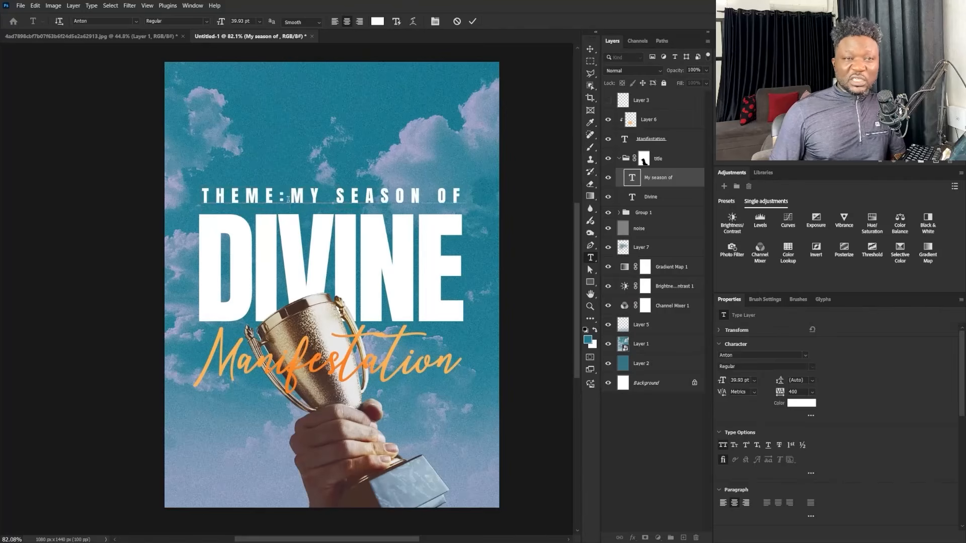
Step: Recolour the word THEME: to light blue 66c9df
left_click_drag(289, 200, 201, 197)
left_click(377, 21)
left_click(302, 155)
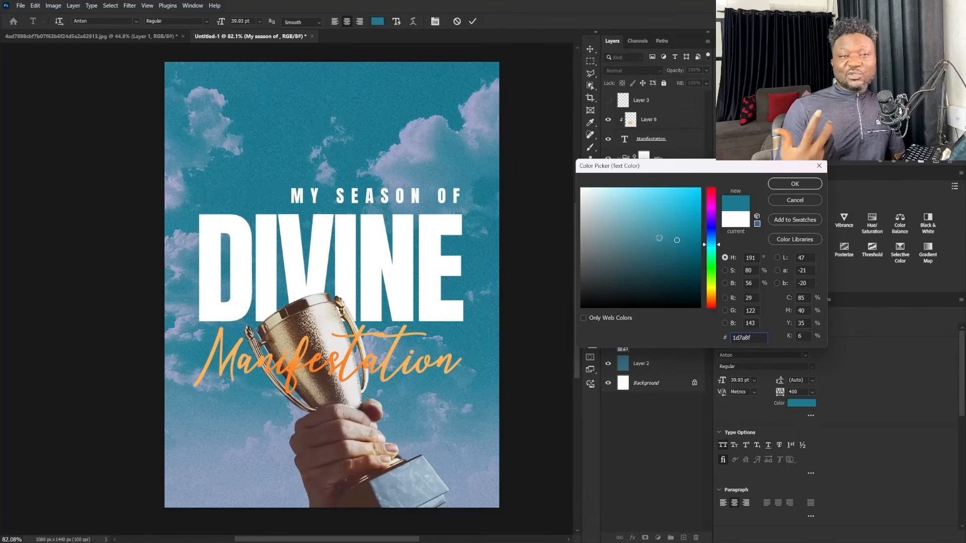
left_click_drag(680, 243, 645, 202)
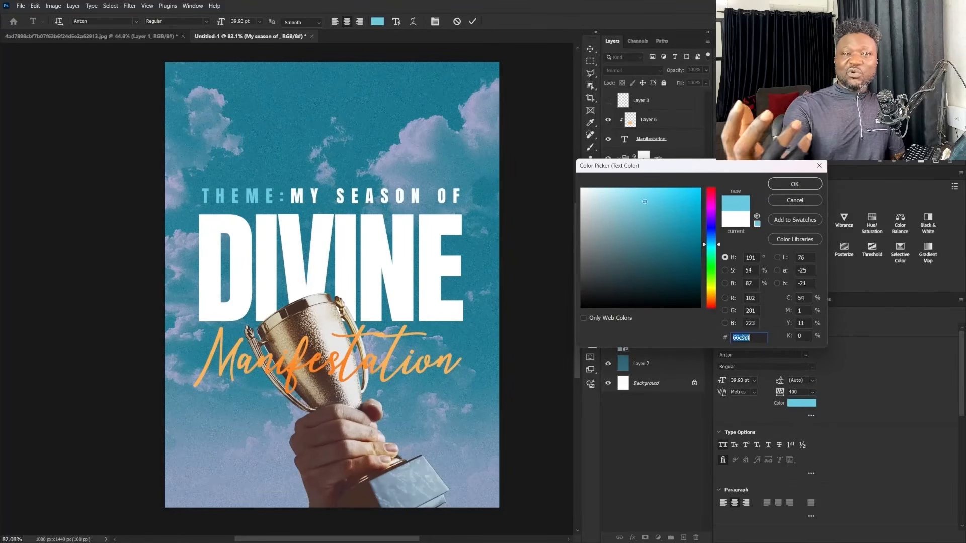
key("Return")
key("ctrl+Return")
Step: Scale down the THEME:MY SEASON OF line, nudge it slightly lower and adjust its tracking
key("ctrl+t")
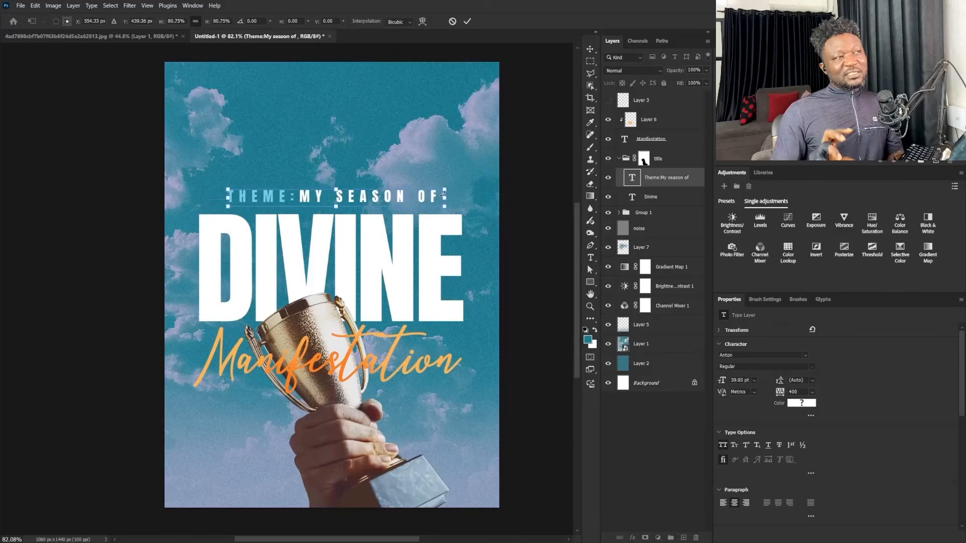
key("Return")
left_click_drag(421, 197, 422, 201)
left_click_drag(802, 392, 758, 391)
type("600")
key("Return")
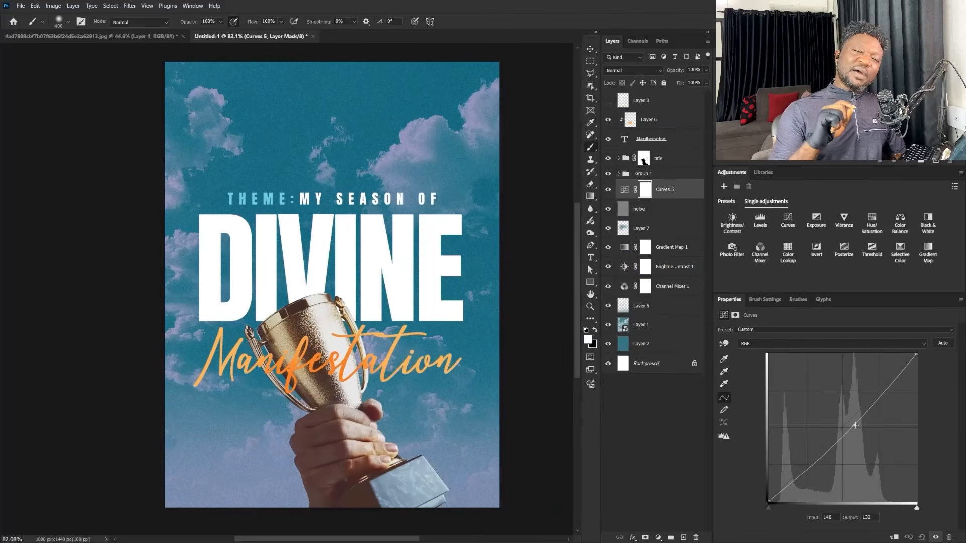
Step: Pull the Curves 5 midpoint to input 153, output 120, and reveal it only in soft spots beside Manifestation through an inverted mask
left_click_drag(856, 415, 853, 431)
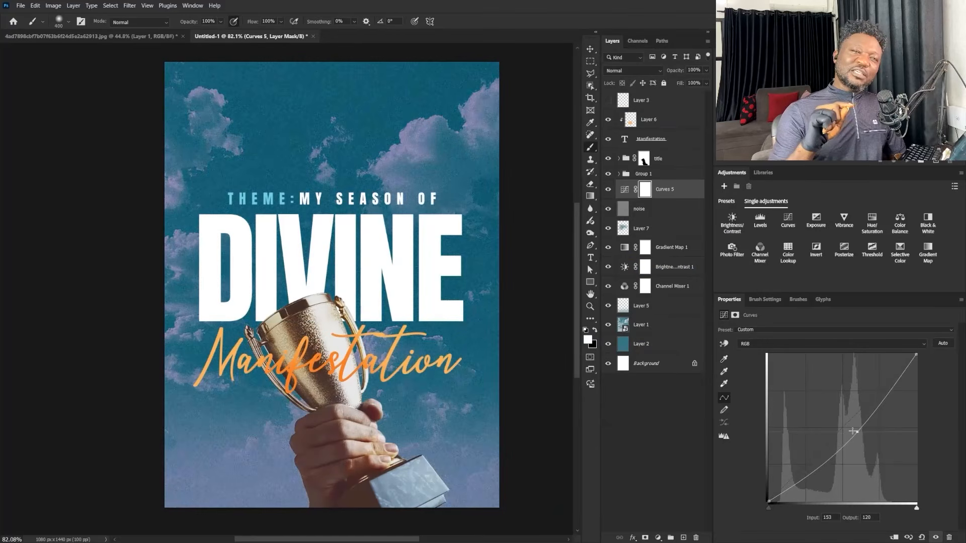
key("ctrl+i")
left_click(431, 358)
left_click(227, 371)
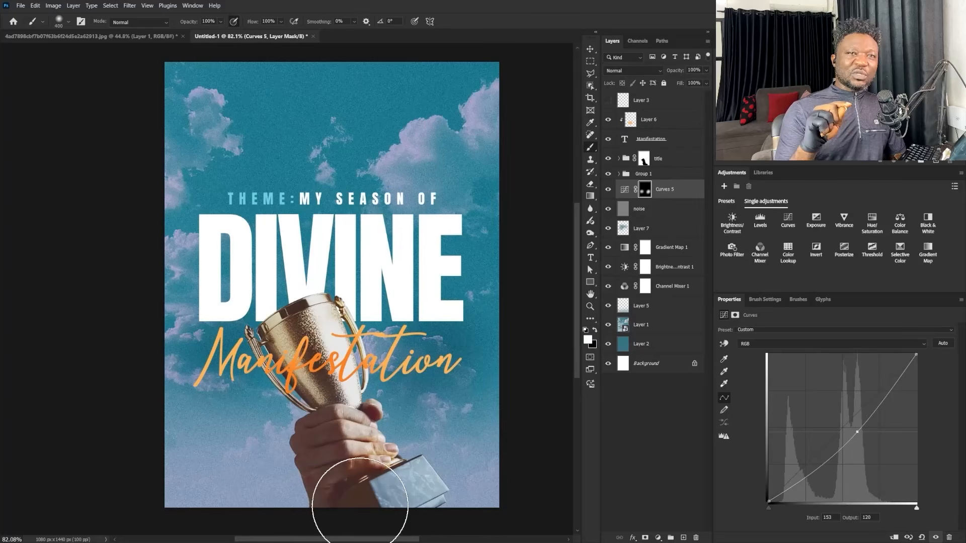
Step: Add the text Annual July to be remembered programme above the theme line in white Adele Sans
key("shift+F1")
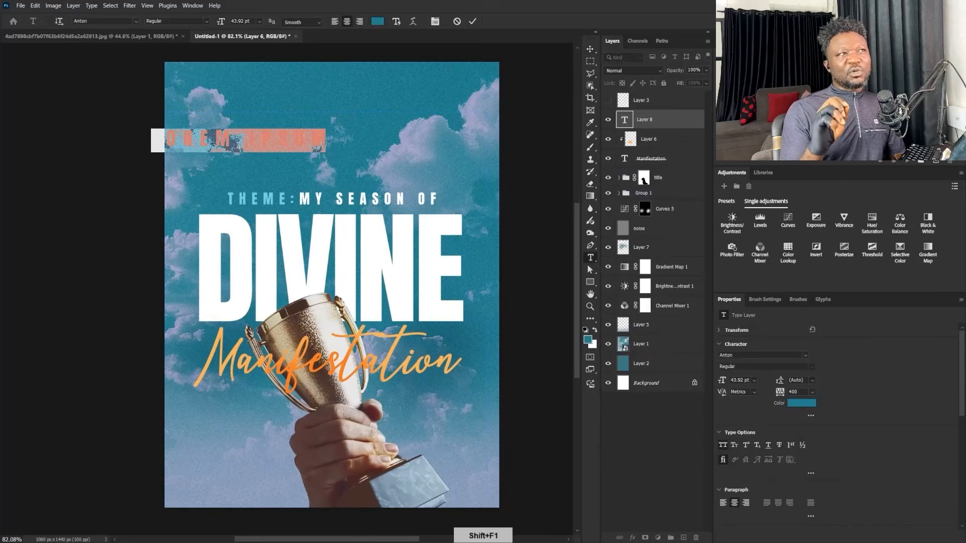
type("Annual July to be remembered programme")
left_click(591, 49)
left_click(806, 405)
left_click(581, 188)
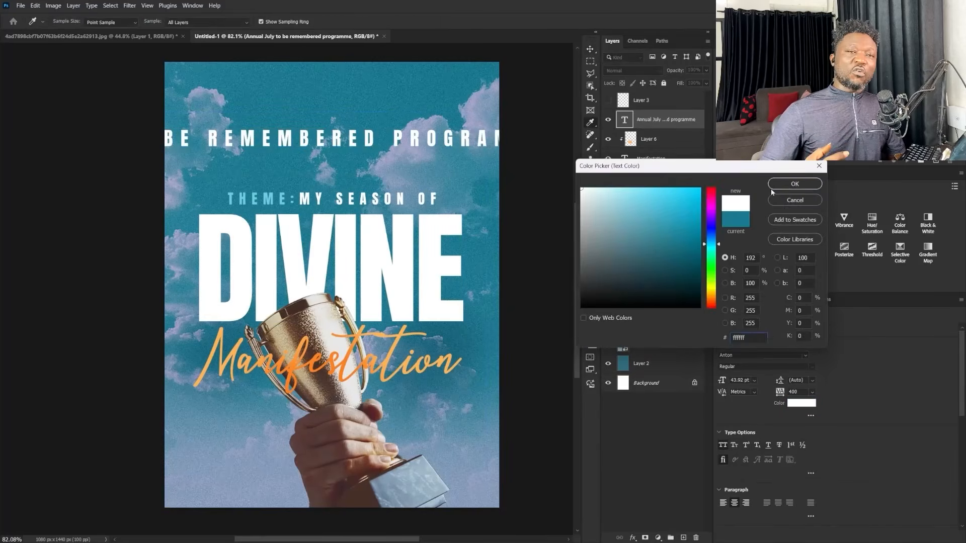
left_click(771, 187)
left_click(806, 355)
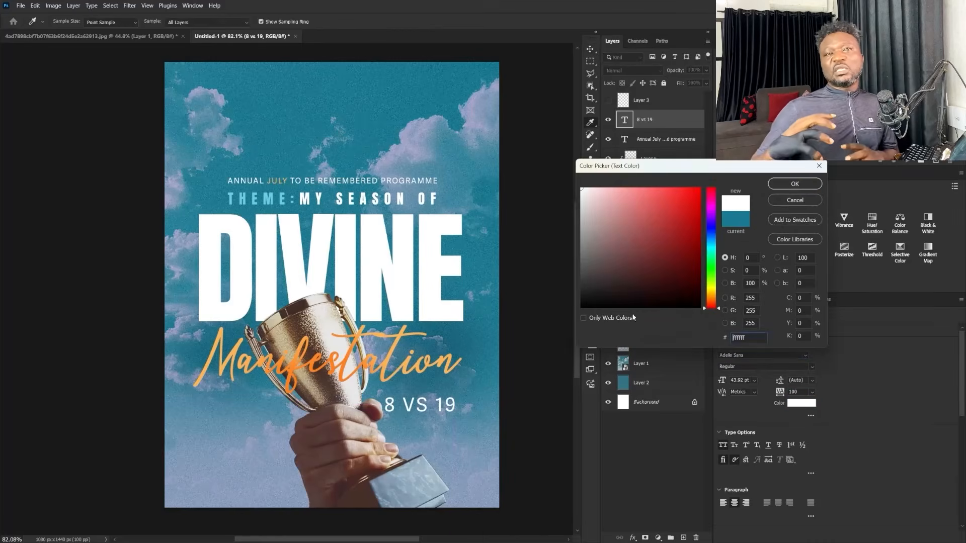
Step: Set the 8 VS 19 text to Bold with -60 tracking and move it just below the end of Manifestation
left_click(811, 367)
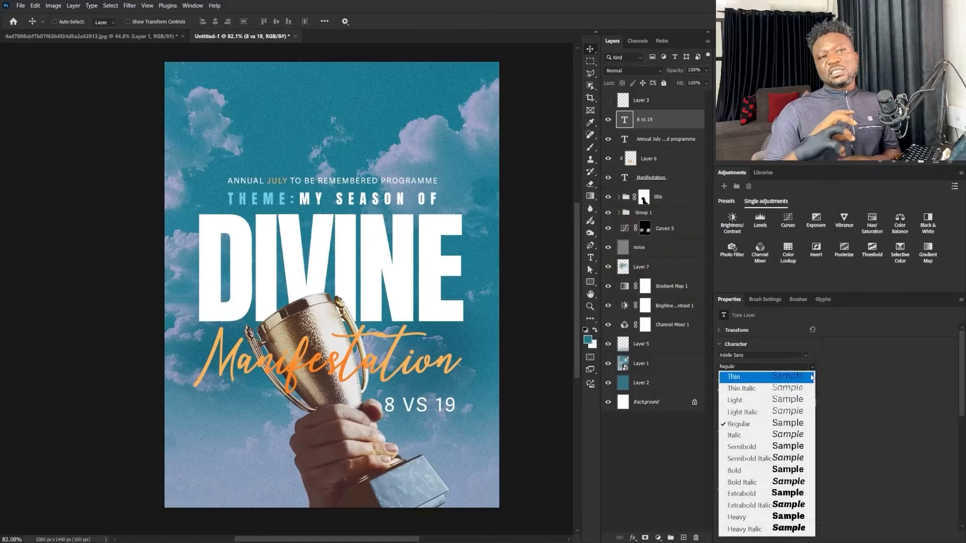
left_click(755, 470)
left_click_drag(405, 404, 435, 392)
left_click_drag(780, 392, 769, 393)
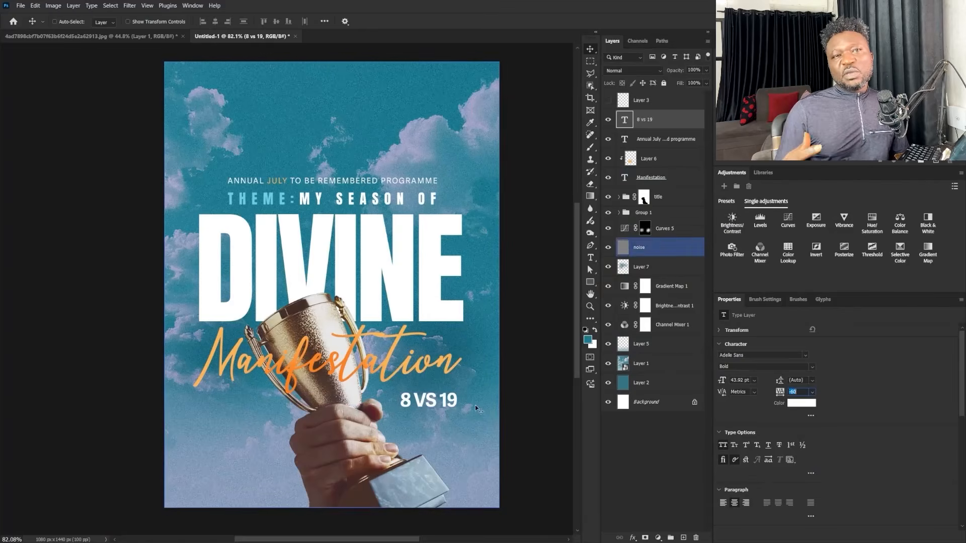
key("Return")
Step: Resize the 8 VS 19 text and draw a white 130 px circle over it
key("ctrl+t")
left_click_drag(457, 393, 459, 426)
key("Return")
right_click(590, 283)
left_click(622, 293)
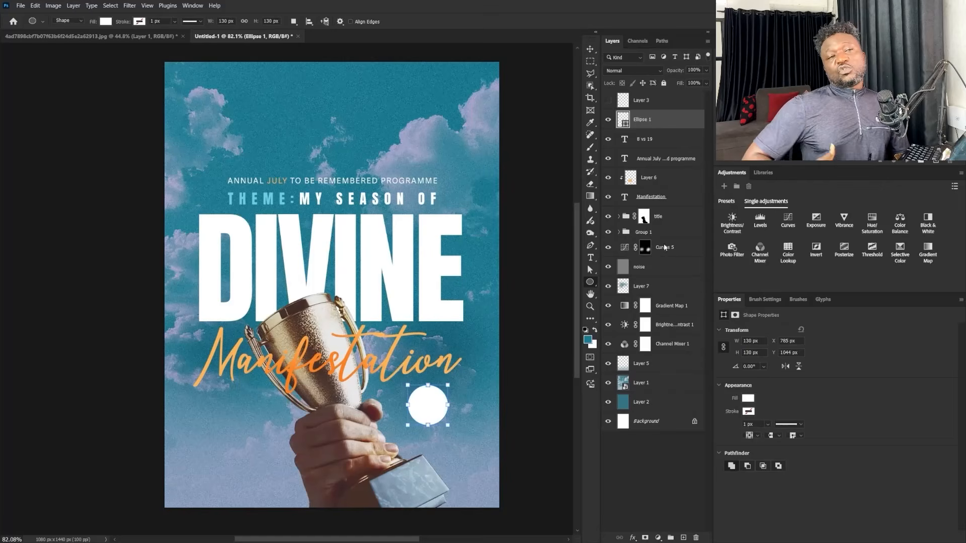
Step: Add the text ROMANS along the circle's outline at 14 pt and slide it to the top of the arc
right_click(590, 258)
left_click(635, 257)
left_click(408, 401)
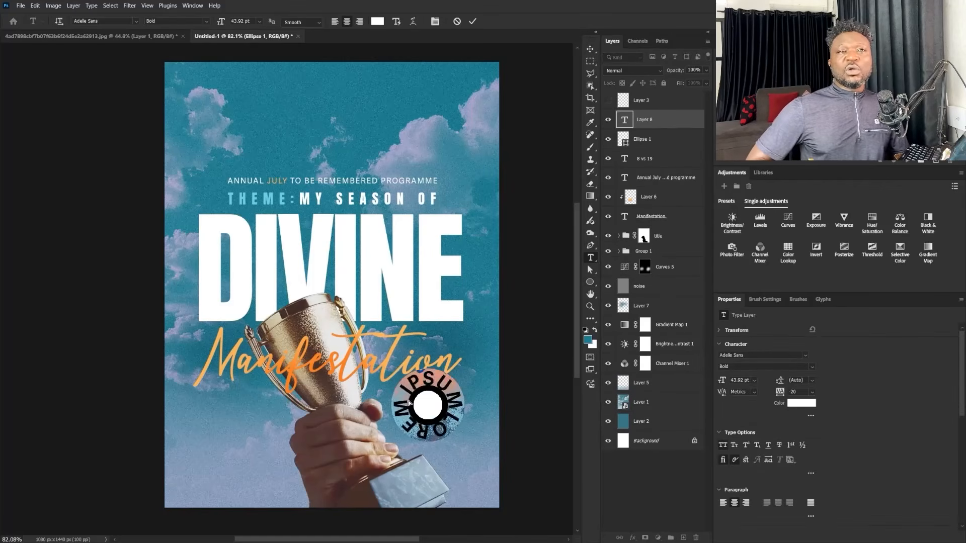
type("ROMANS")
key("ctrl+a")
left_click_drag(724, 381, 712, 382)
key("Return")
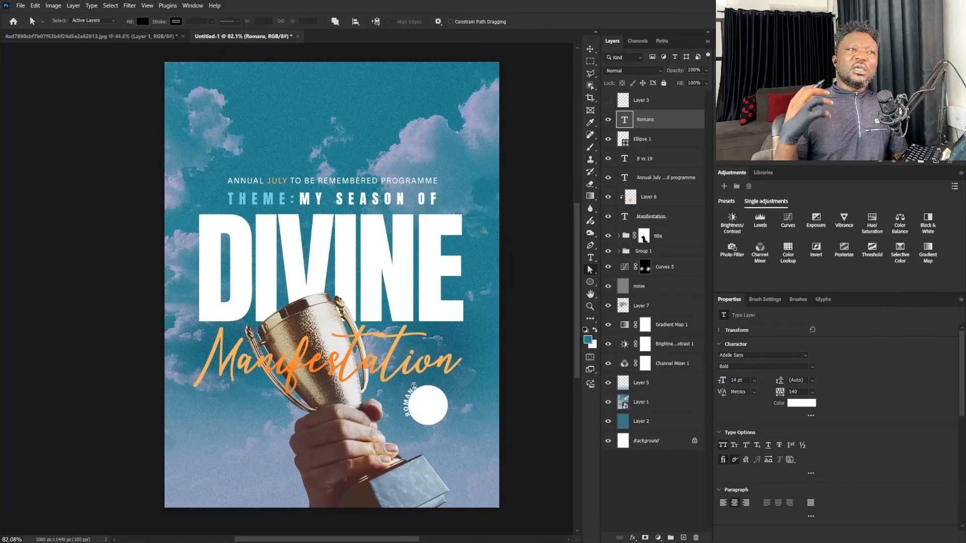
left_click_drag(409, 399, 428, 381)
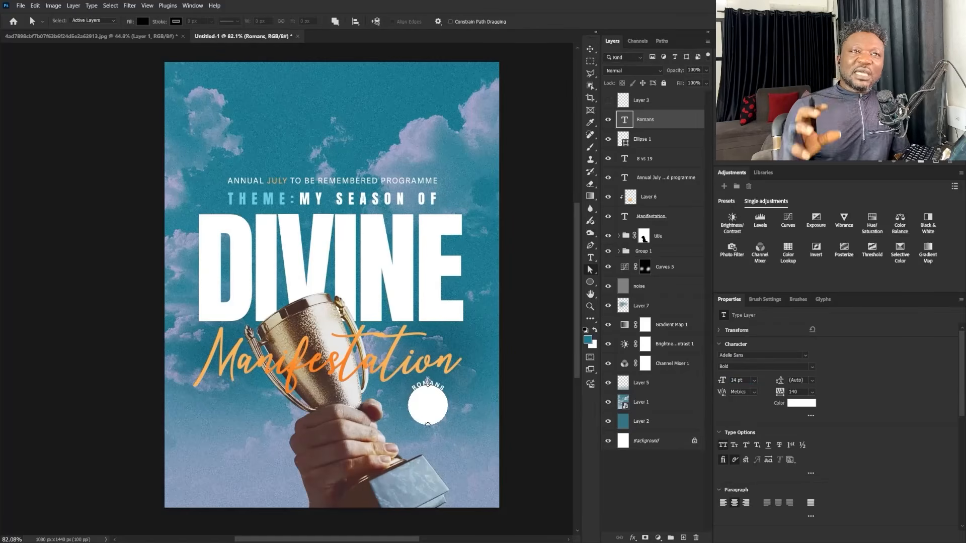
Step: Set the curved ROMANS text's tracking to 1540 and its weight to Extrabold
double_click(623, 121)
left_click(777, 394)
key("shift+Up")
key("shift+Up")
key("shift+Up")
key("shift+Up")
key("shift+Up")
key("shift+Up")
key("shift+Up")
key("shift+Up")
key("shift+Up")
key("shift+Up")
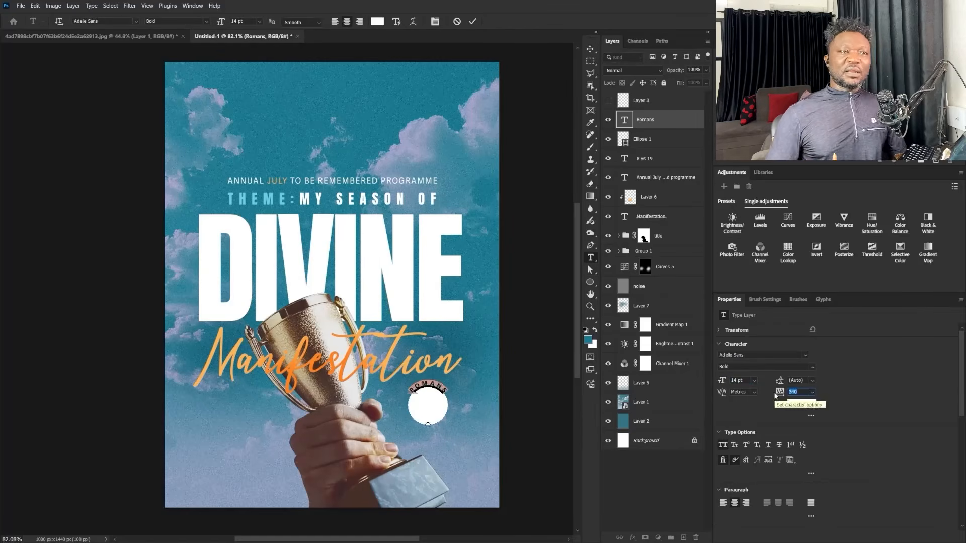
key("shift+Up")
key("shift+Up")
key("shift+Up")
key("shift+Up")
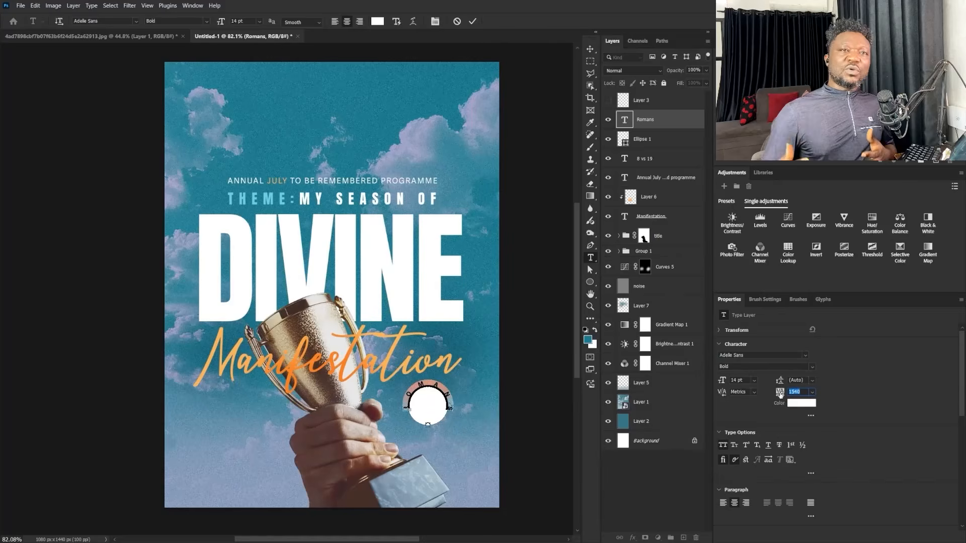
left_click(811, 366)
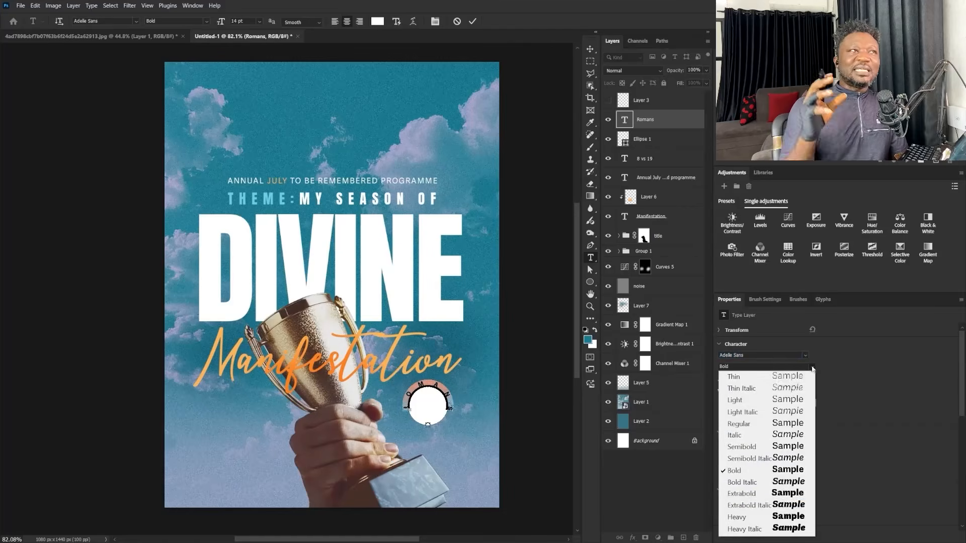
left_click(801, 494)
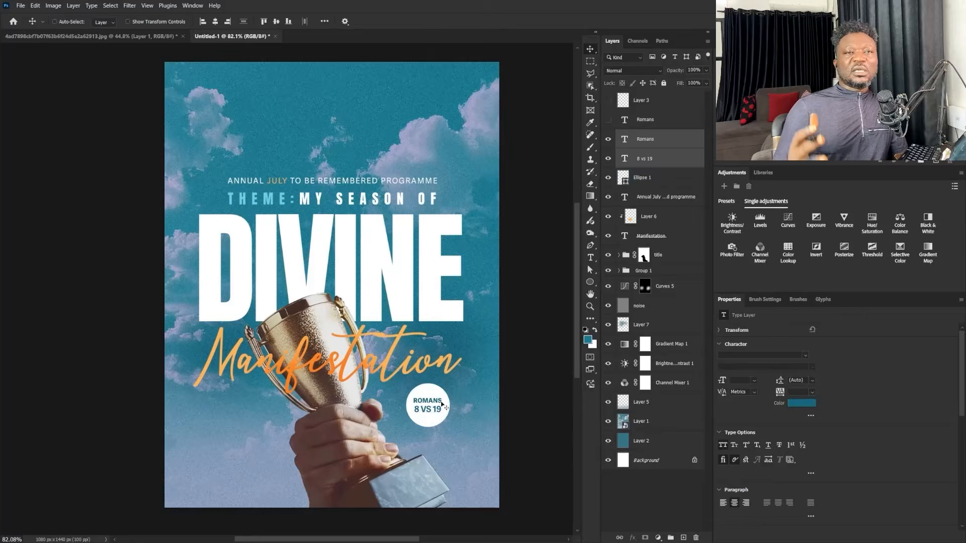
Step: Try the Extrabold weight on the 8 VS 19 text in the badge and undo it
right_click(416, 405)
left_click(437, 410)
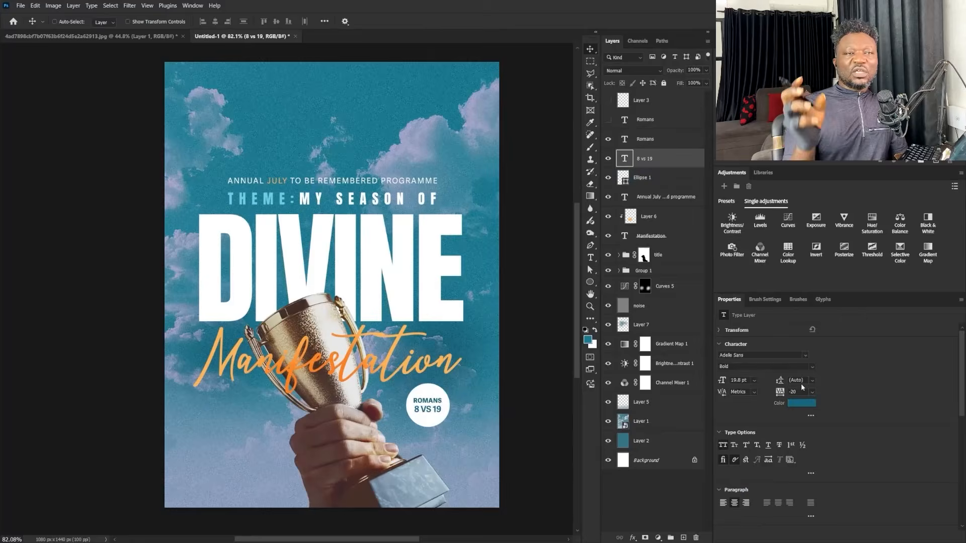
left_click(811, 366)
left_click(799, 494)
key("ctrl+z")
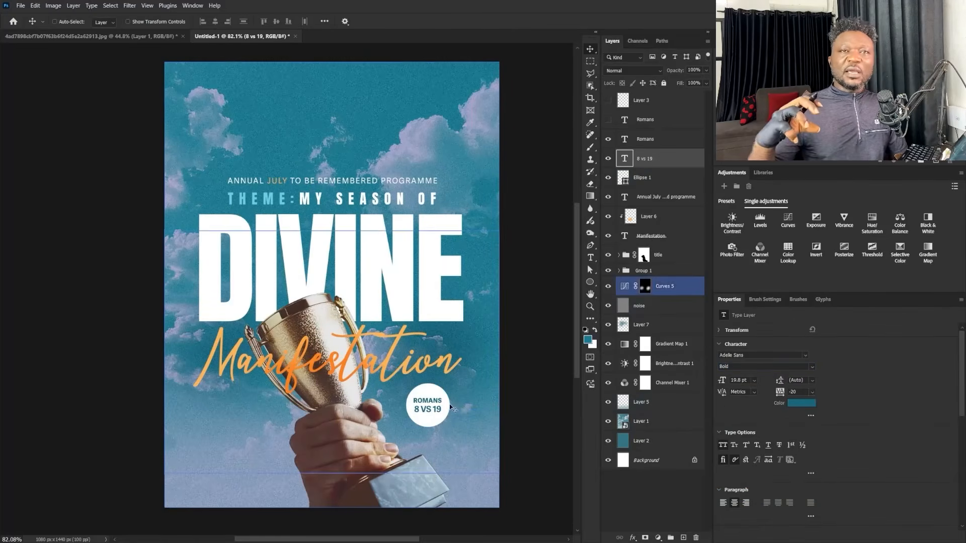
Step: Group the visible ROMANS text, the 8 VS 19 text and the white circle, and name the group Bible Passage
left_click(652, 142, "ctrl")
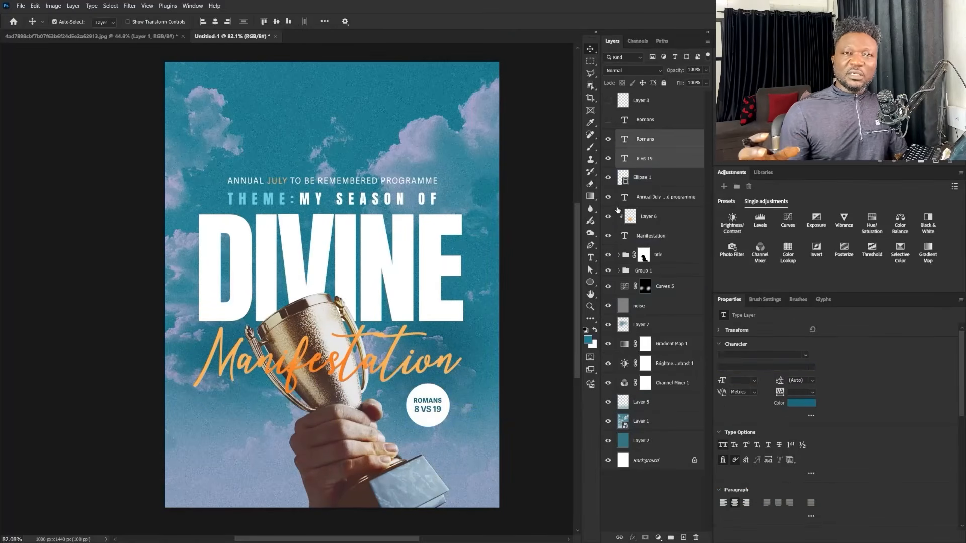
key("ctrl+g")
left_click(650, 153, "ctrl")
key("ctrl+shift+g")
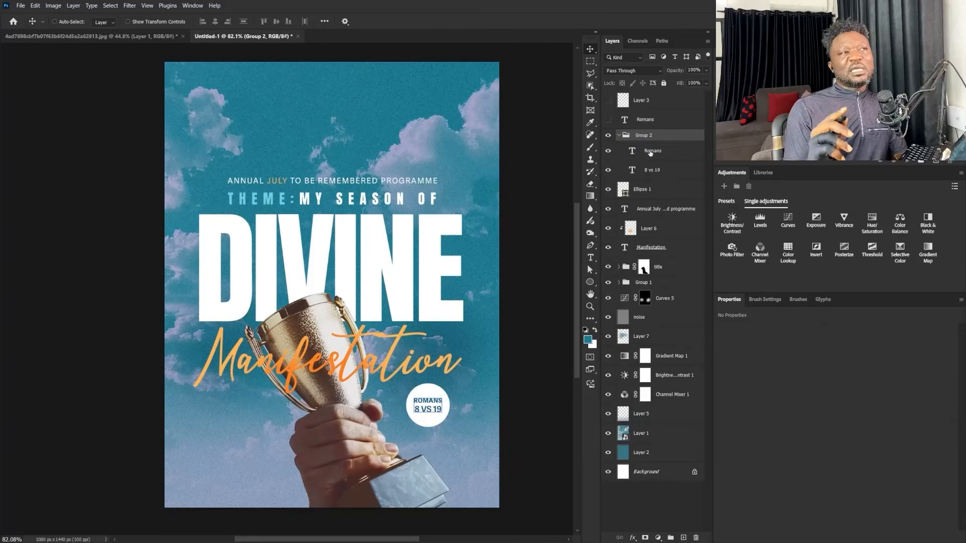
left_click(650, 179, "ctrl")
key("ctrl+g")
double_click(641, 135)
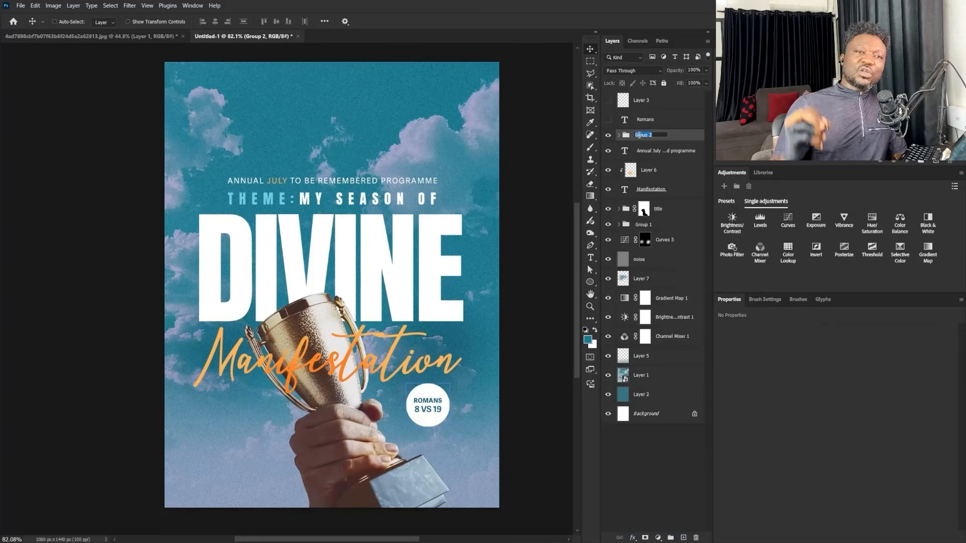
type("B")
type("ible Pas")
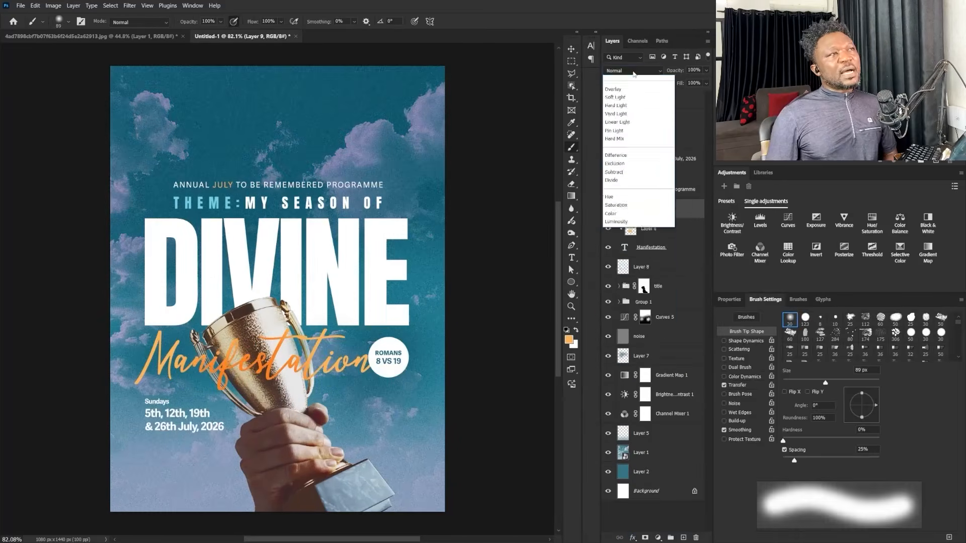
Step: Set Layer 9, clipped to Manifestation, to Screen blending and slightly enlarge the soft brush
left_click(635, 132)
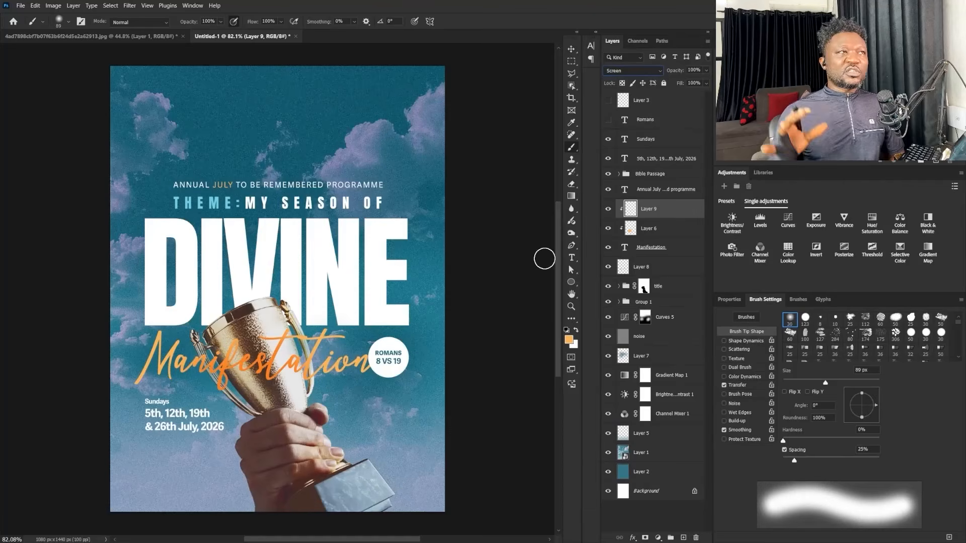
left_click_drag(825, 382, 833, 384)
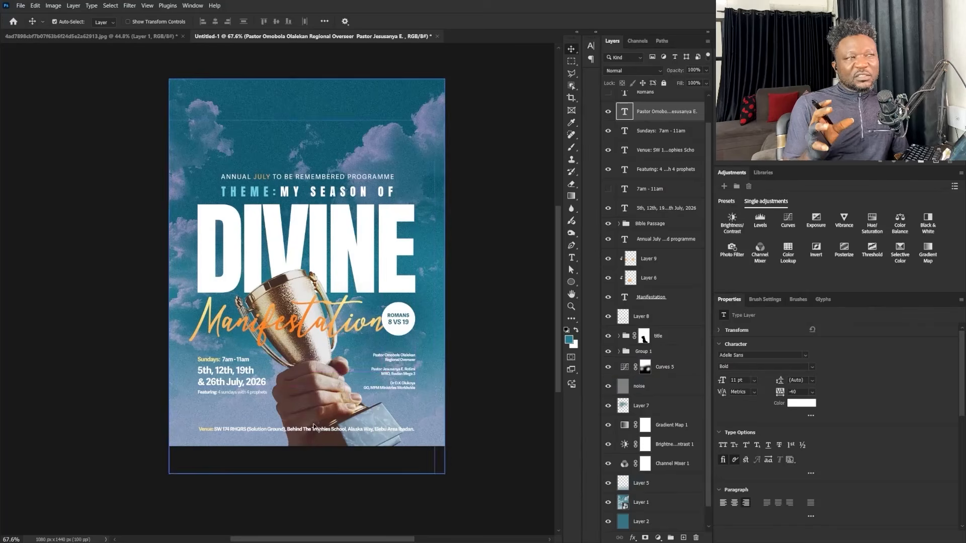
Step: Enlarge the ministers' names text block beside the hand to 13.3 pt
key("ctrl+t")
left_click_drag(363, 390, 353, 397)
key("Return")
key("ctrl+t")
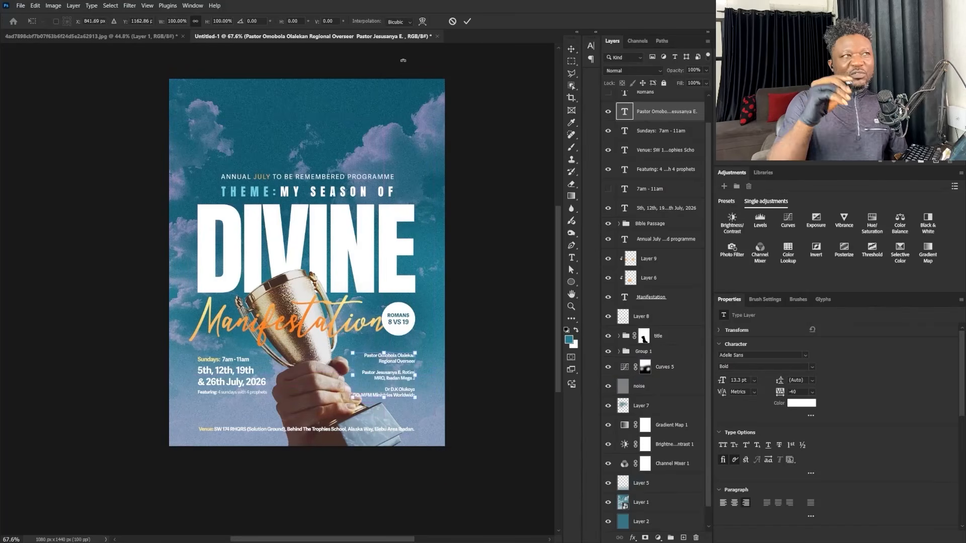
key("Return")
Step: Show the rulers, place a horizontal guide at the top of the Sundays line and align the ministers' names block to it
key("ctrl+r")
left_click_drag(330, 48, 319, 388)
mouse_move(381, 415)
left_mouse_down()
mouse_move(390, 396)
mouse_move(391, 412)
left_mouse_up()
Step: Set the role lines beneath the ministers' names to the Regular font style, leaving the names in Bold
double_click(374, 396)
left_click(812, 368)
left_click(760, 426)
left_click(753, 381)
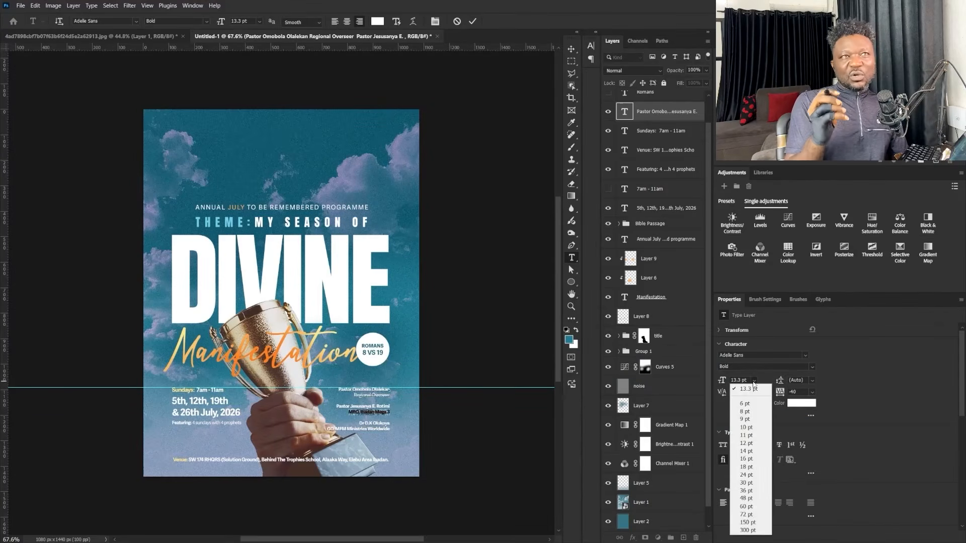
left_click(812, 367)
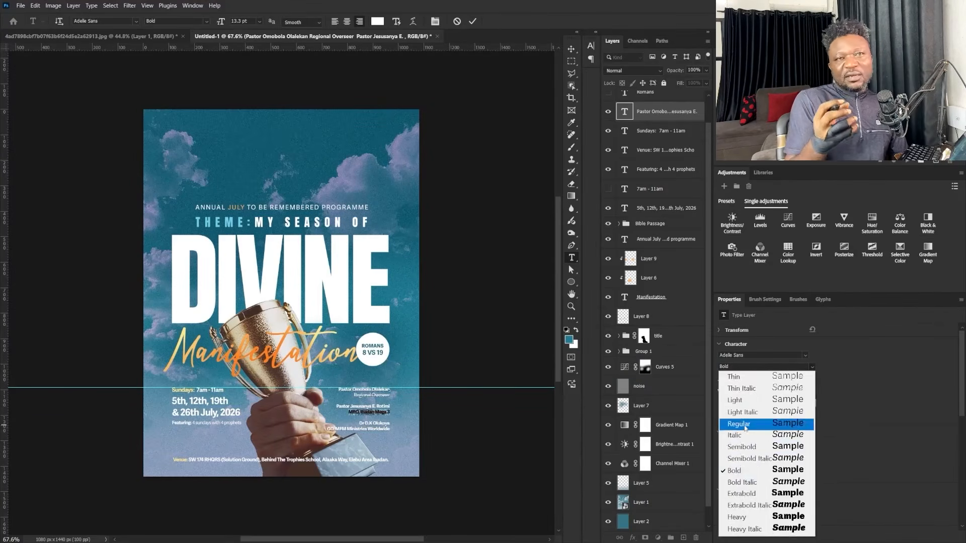
left_click(760, 425)
left_click_drag(327, 429, 390, 430)
left_click(811, 368)
left_click(755, 424)
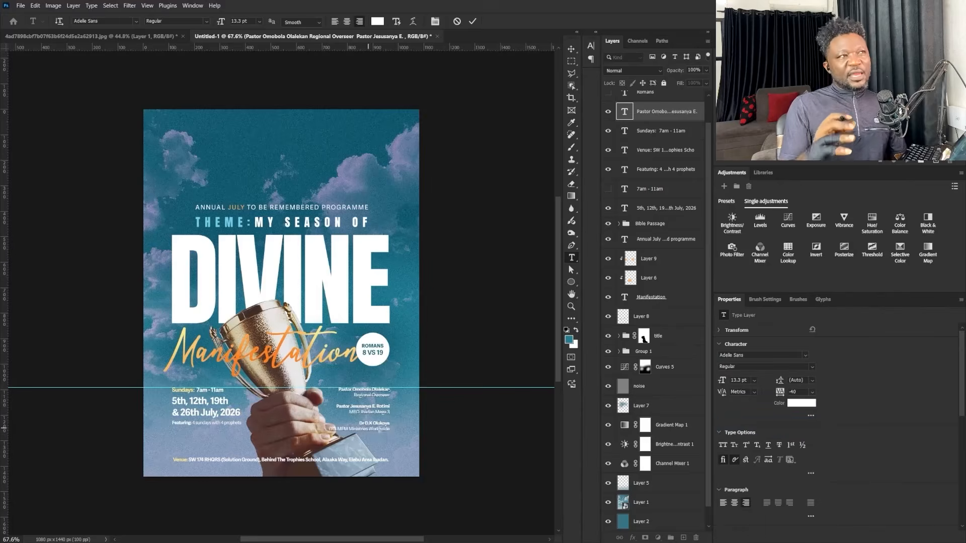
Step: Enlarge the ministers' names text block beside the hand to 14.2 pt
key("ctrl+t")
left_click_drag(340, 436, 330, 444)
left_click_drag(376, 423, 332, 441)
key("Return")
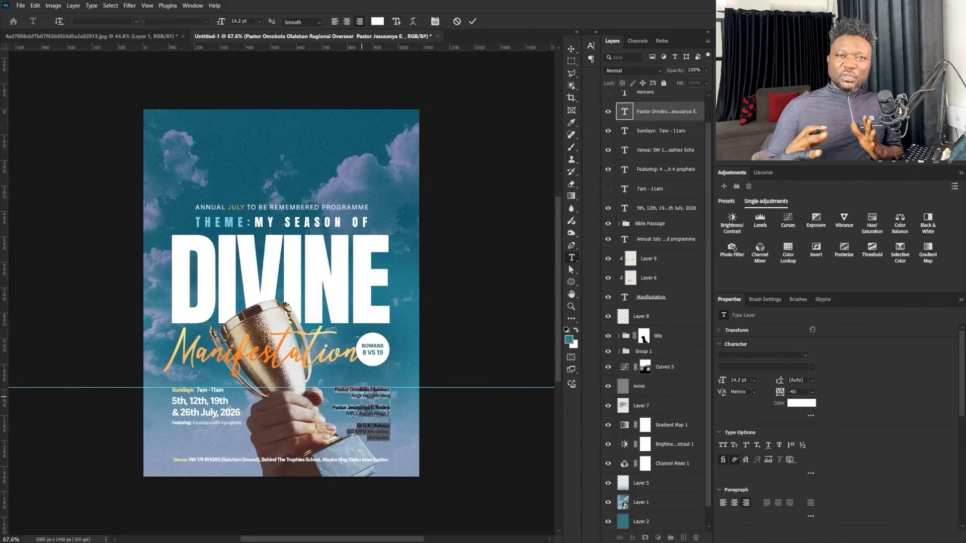
Step: Reduce the role lines beneath the ministers' names to 12 pt
left_click_drag(349, 396, 391, 396)
left_click(755, 381)
left_click(750, 445)
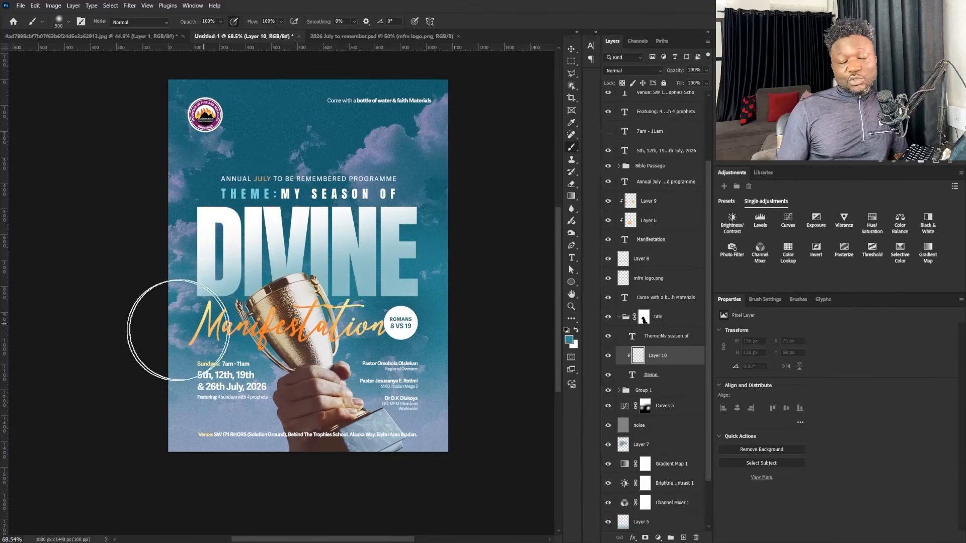
Step: Lower the opacity of Layer 10, clipped to the Divine text, to 55% and collapse the title group
left_click(706, 70)
left_click_drag(708, 81, 686, 81)
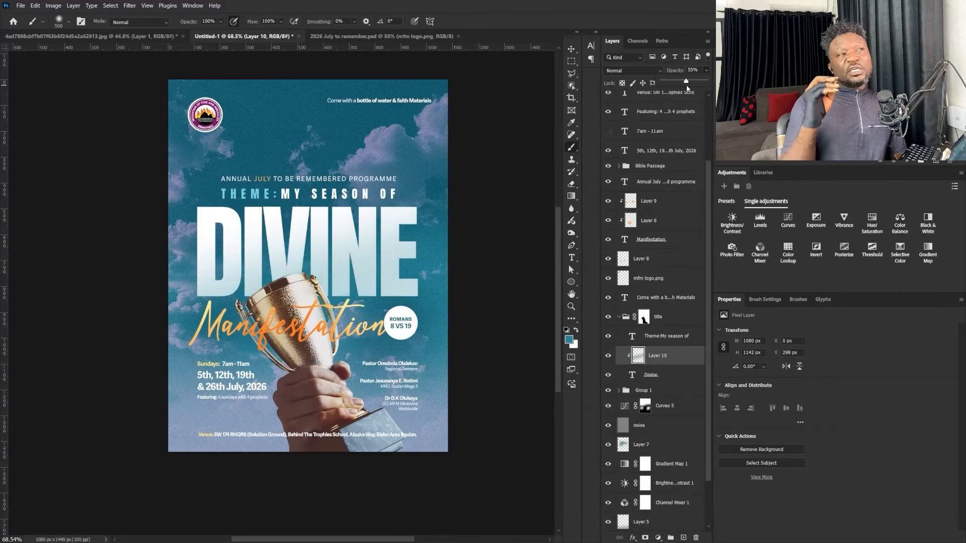
key("v")
left_click(619, 317)
Step: Add a new layer between noise and Curves 5 and softly brush the lower part of the poster with blue, including a tone sampled near its bottom edge
left_click(649, 352)
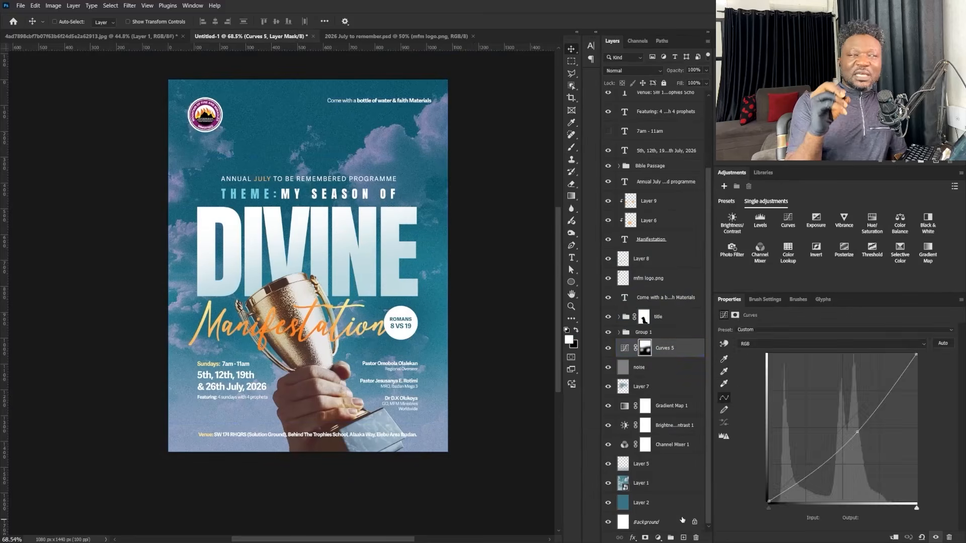
left_click(626, 367)
left_click(683, 538)
key("b")
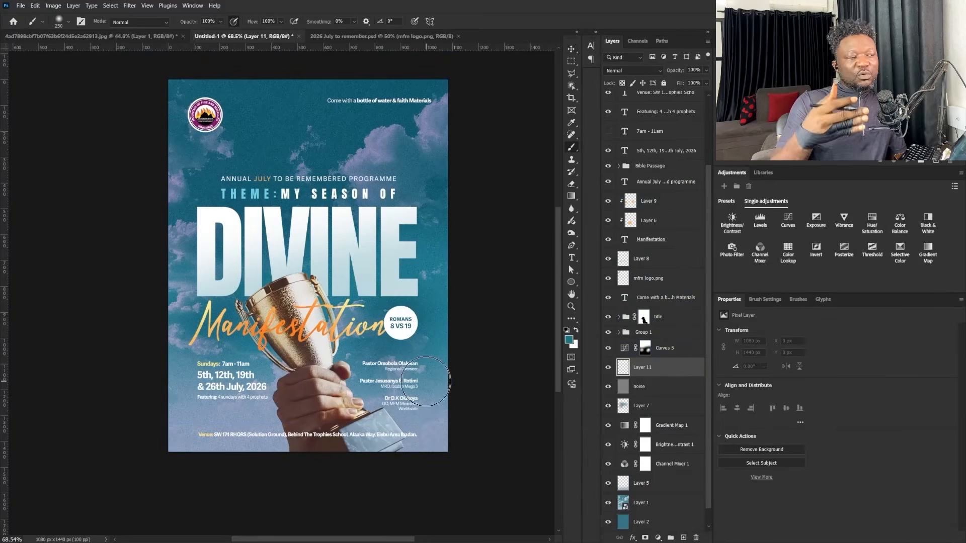
left_click_drag(271, 399, 222, 395)
left_click(427, 437, "alt")
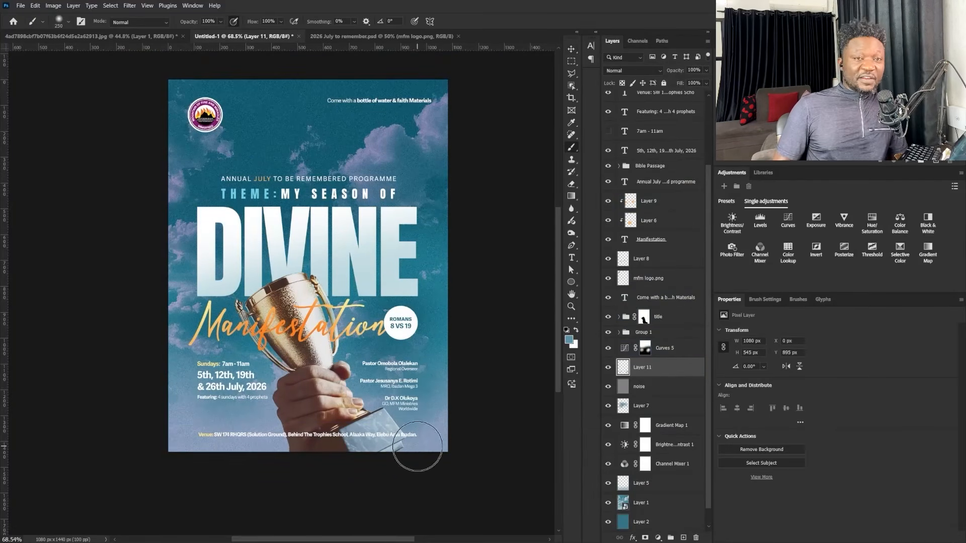
mouse_move(418, 448)
left_mouse_down()
mouse_move(399, 437)
mouse_move(374, 451)
left_mouse_up()
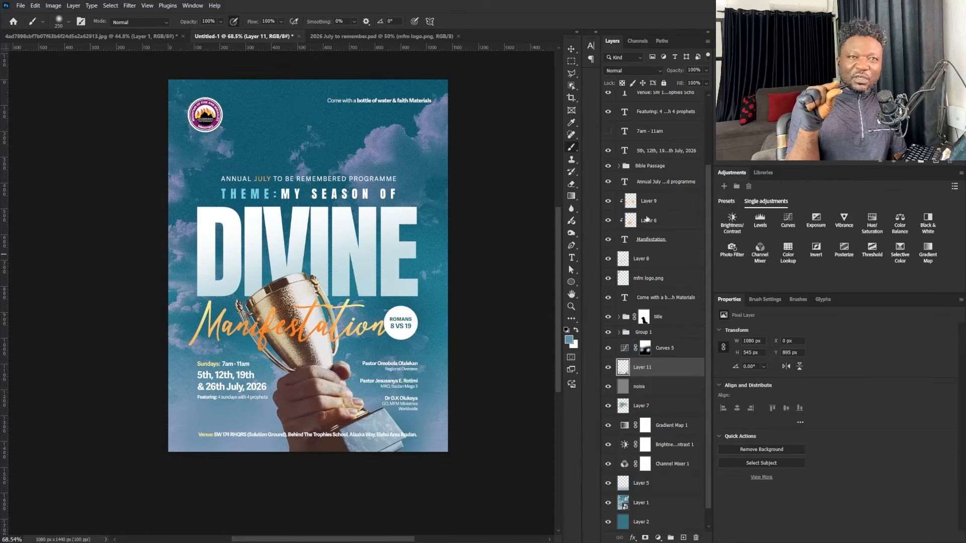
key("v")
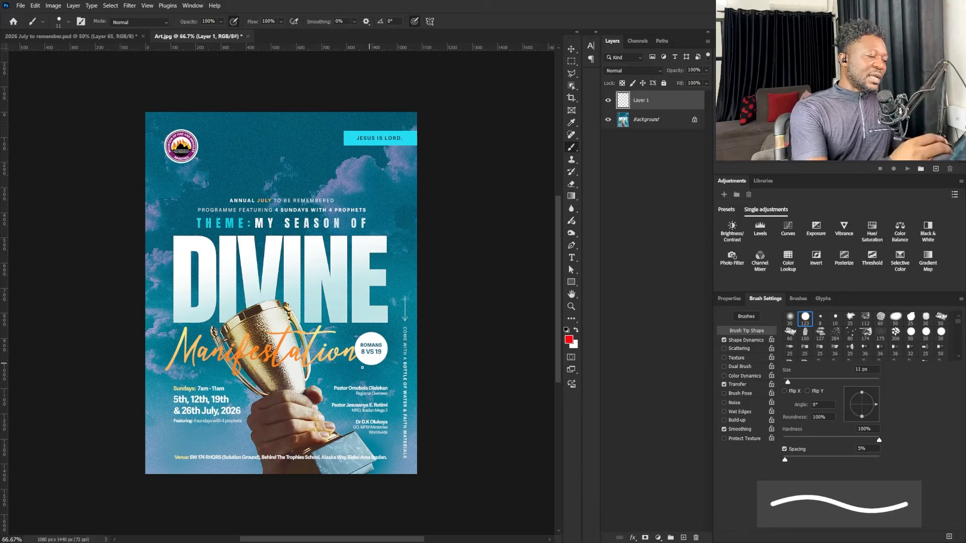
left_click(312, 379)
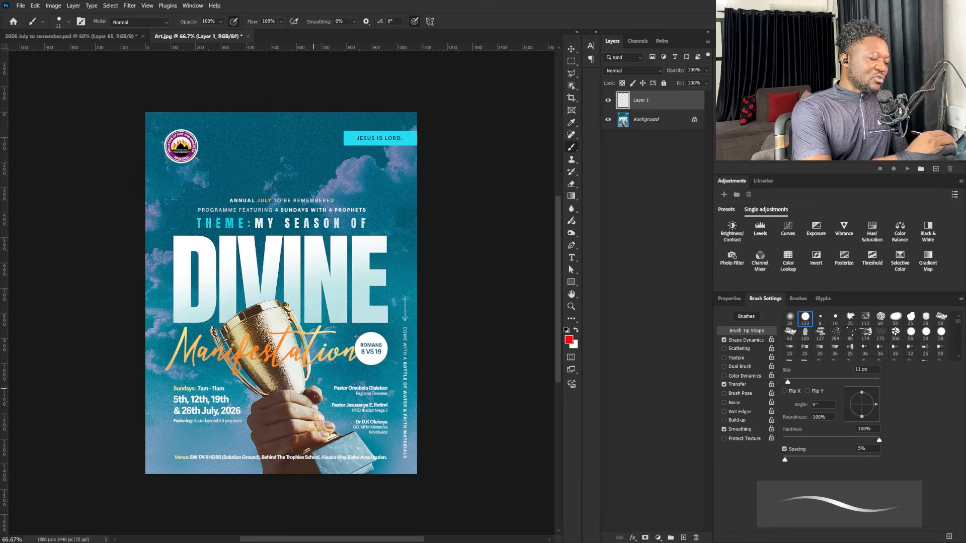